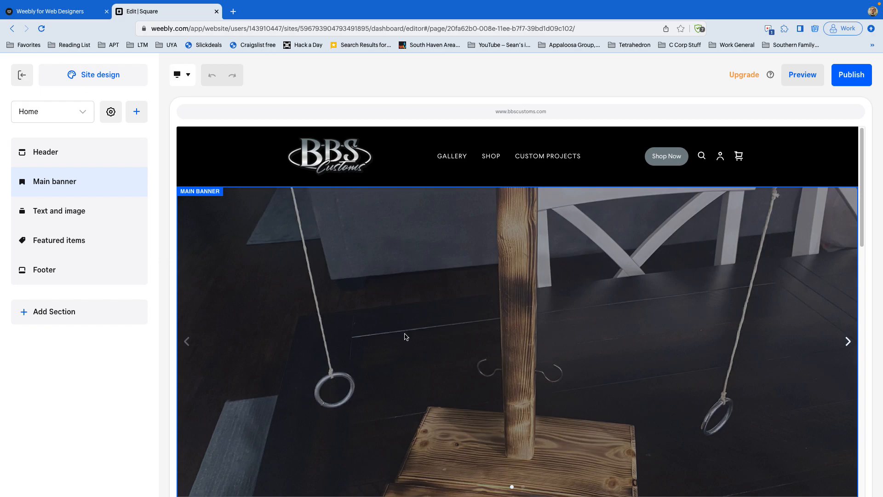
Step: Open and close the main banner settings, hide the main banner section on the Home page, and show it again
click(385, 301)
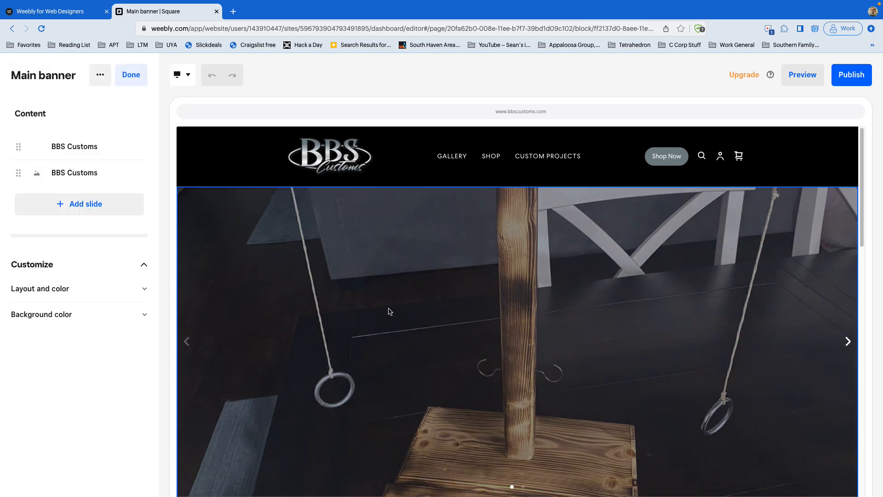
click(131, 75)
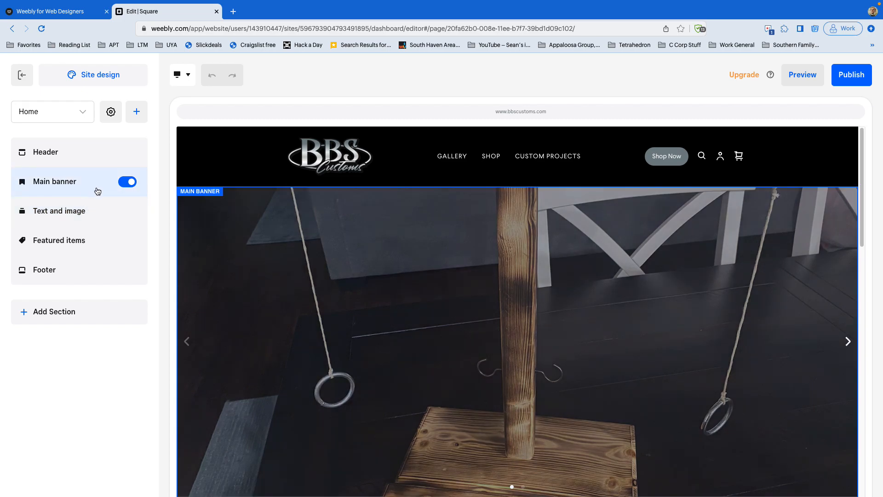
click(128, 183)
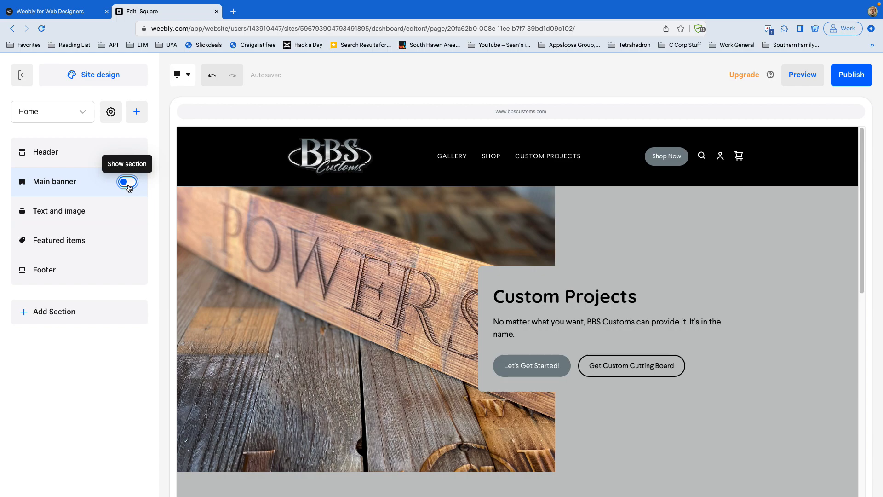
click(128, 183)
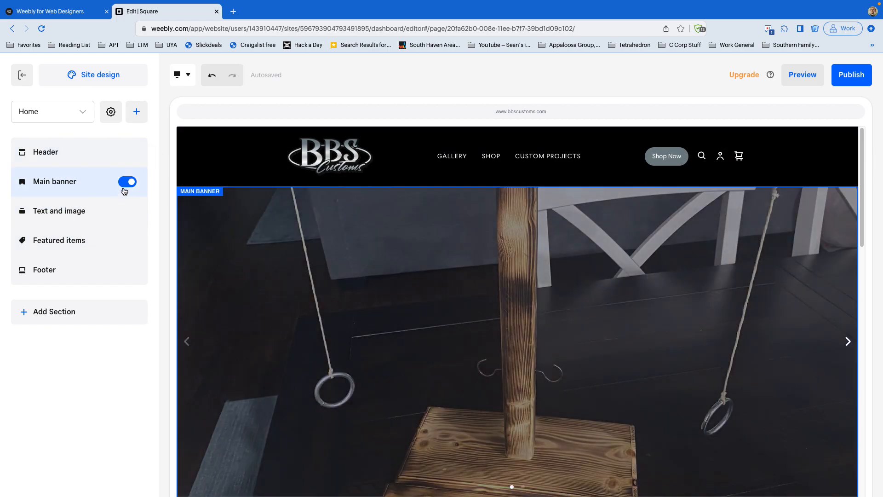
scroll(292, 314, down, 1)
scroll(291, 313, up, 1)
Step: Try the split layout with image left and text right on the main banner, and return to the full-image left-text layout with centered alignment
click(261, 259)
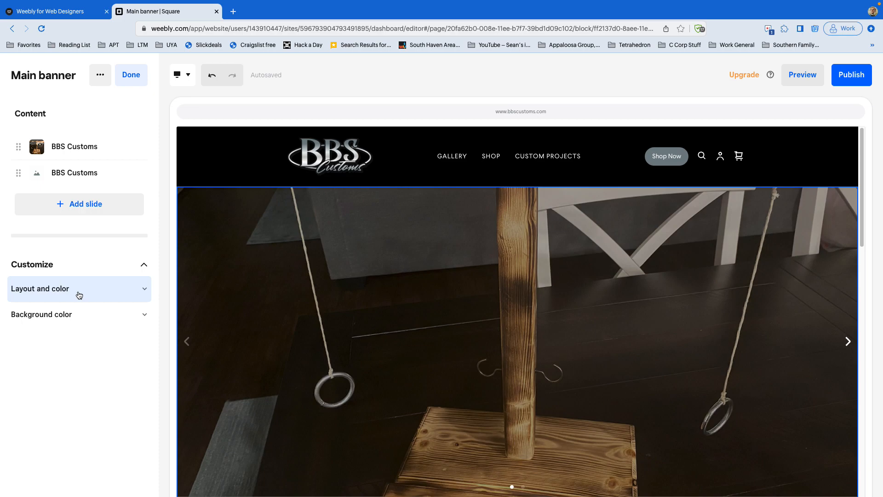
click(80, 295)
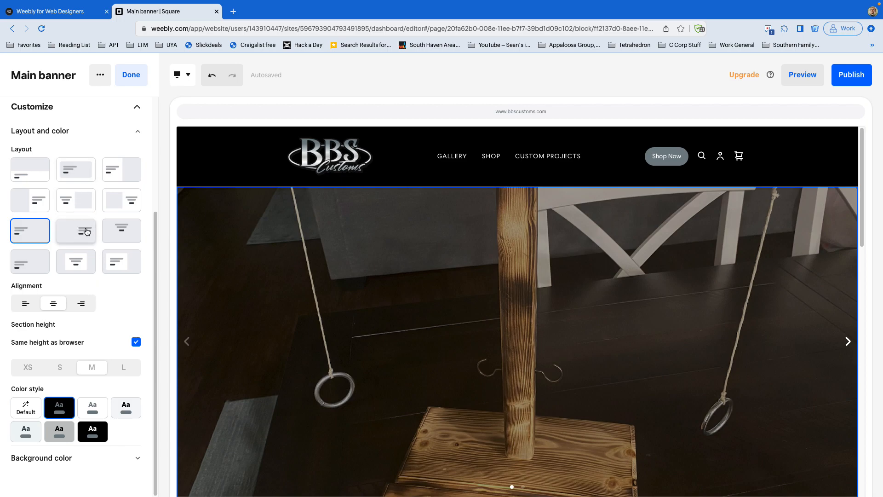
click(32, 205)
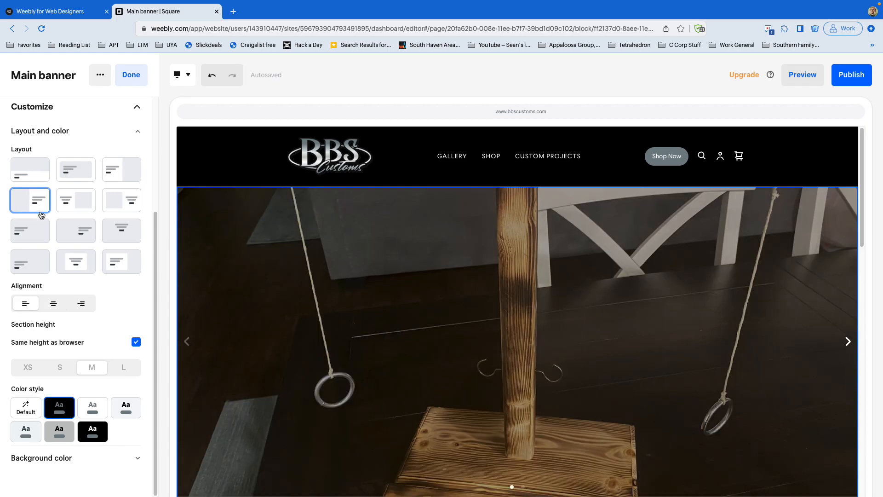
scroll(313, 271, down, 1)
scroll(312, 272, up, 1)
click(41, 234)
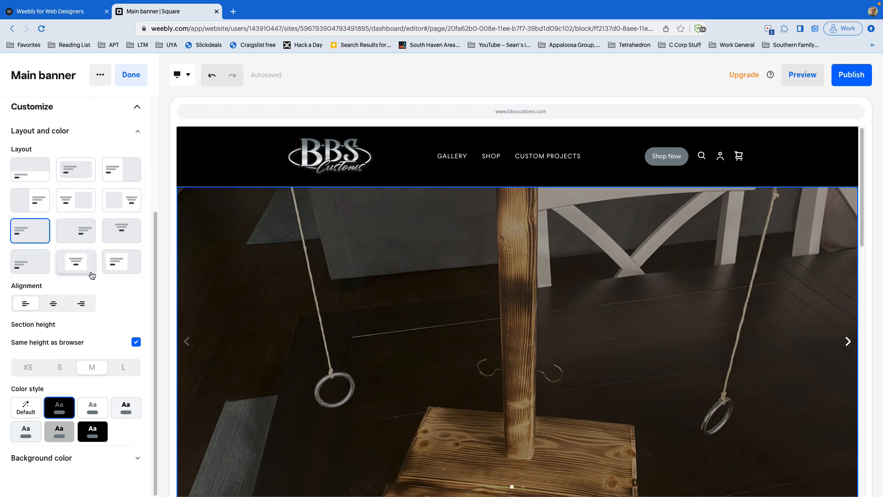
click(54, 303)
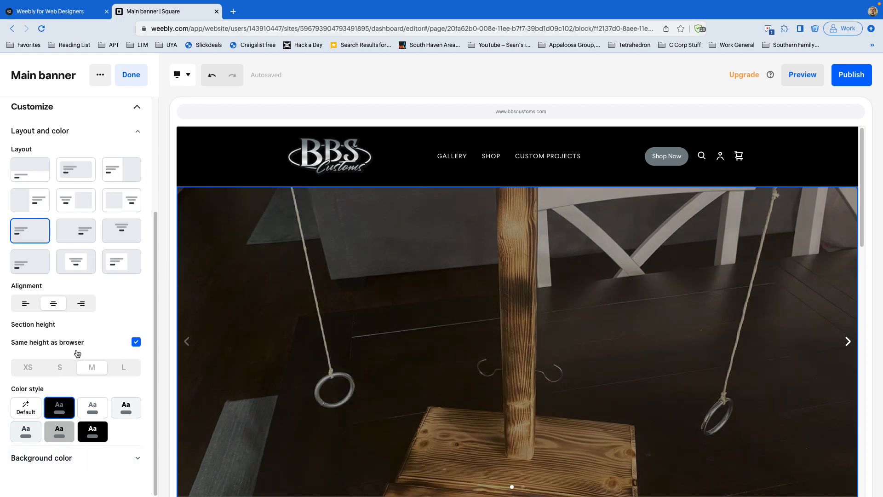
Step: Try the XS, S, M and L section heights on the main banner, and restore the same height as the browser
click(136, 341)
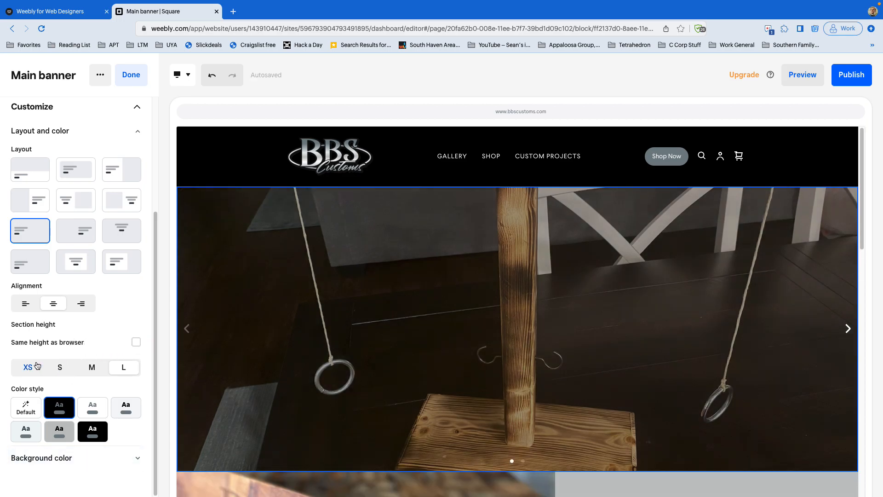
click(37, 365)
click(56, 368)
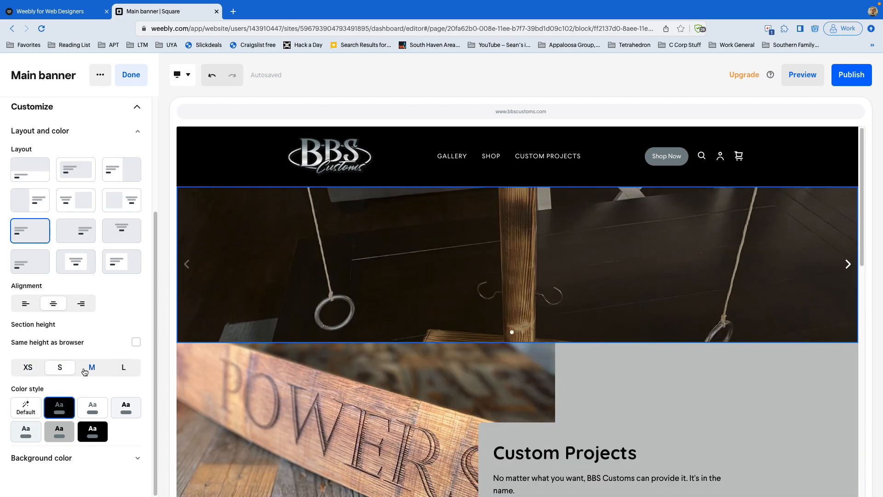
click(88, 368)
click(124, 368)
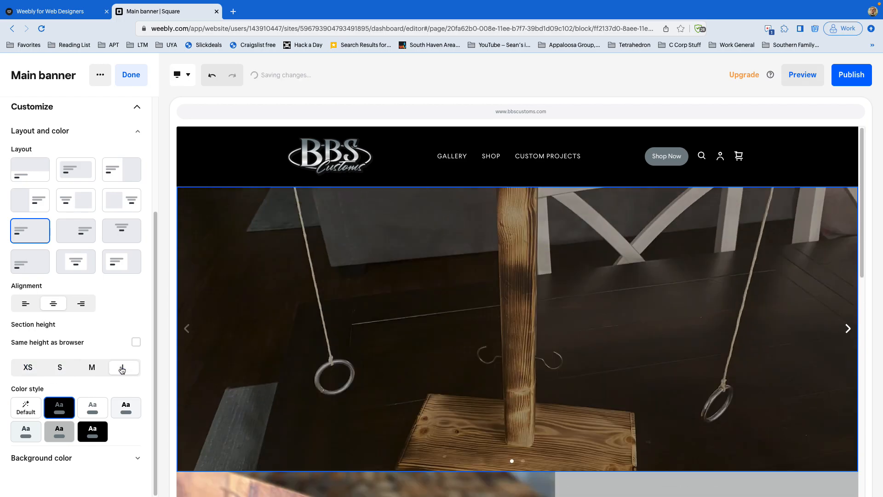
click(102, 346)
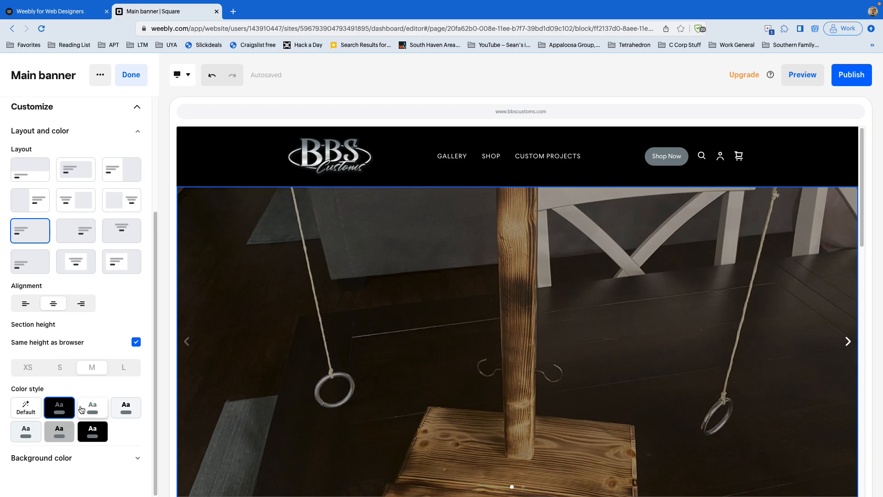
Step: Try the black style with white text and the light gray style on the main banner, and restore the black style with gray text
click(94, 437)
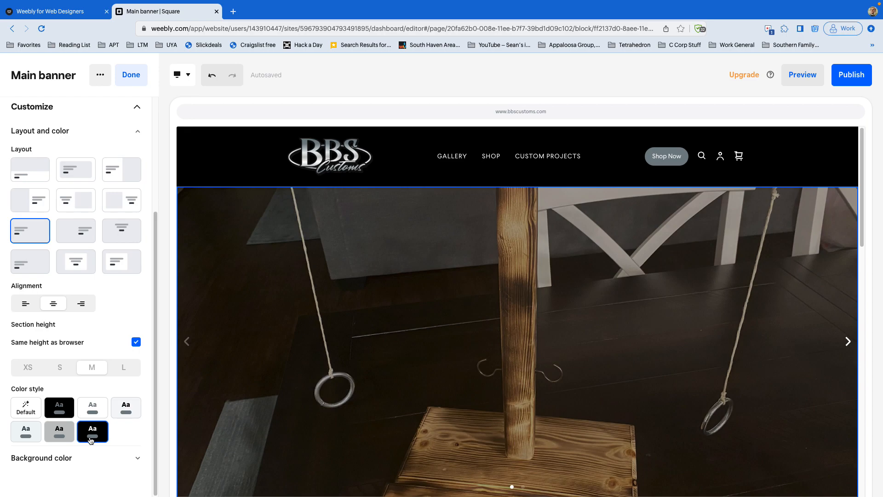
click(128, 408)
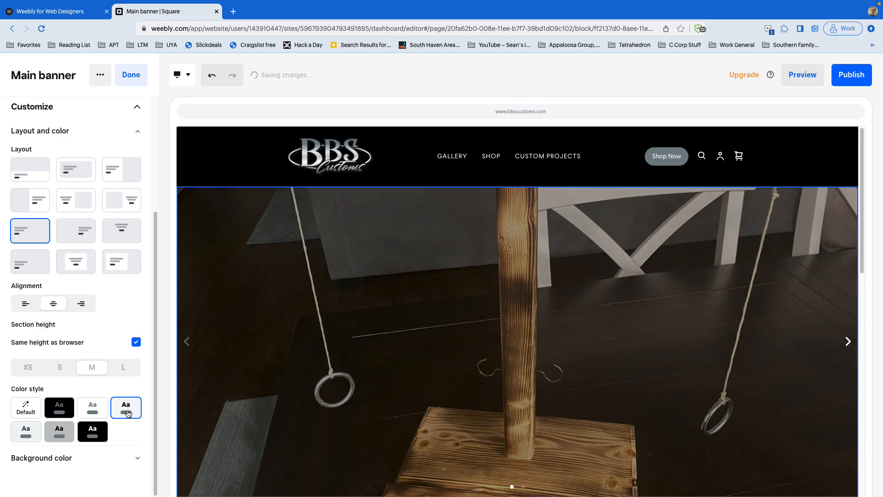
click(66, 410)
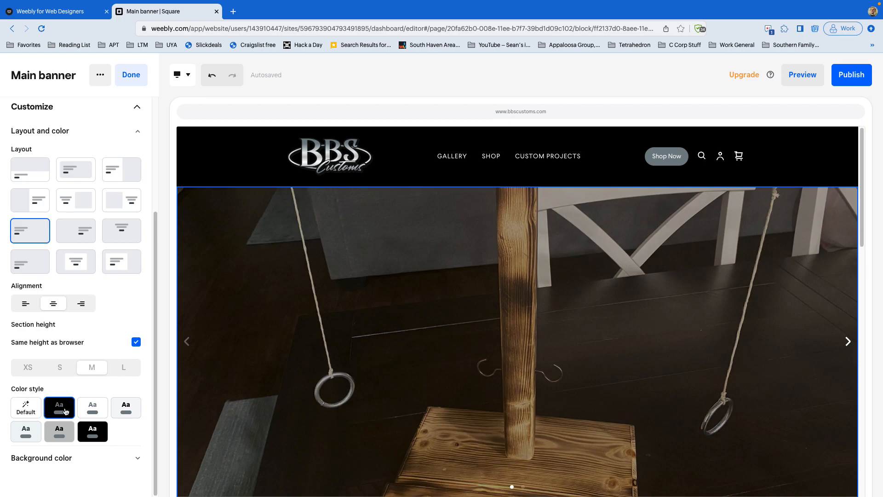
Step: Examine the main banner's background color section and the background media choices of its first slide
click(71, 465)
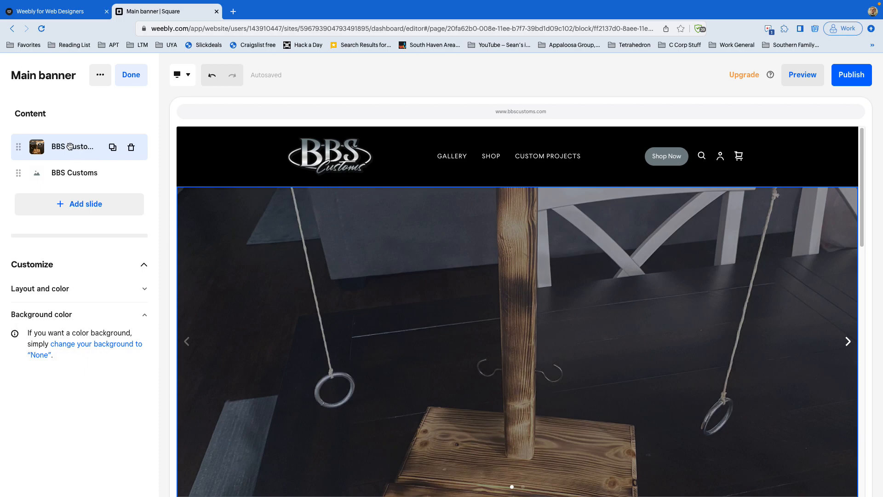
click(70, 146)
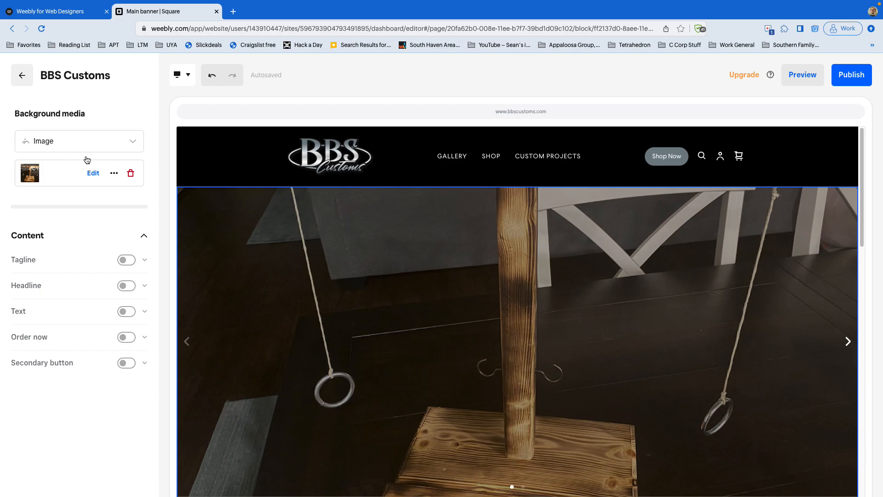
click(92, 138)
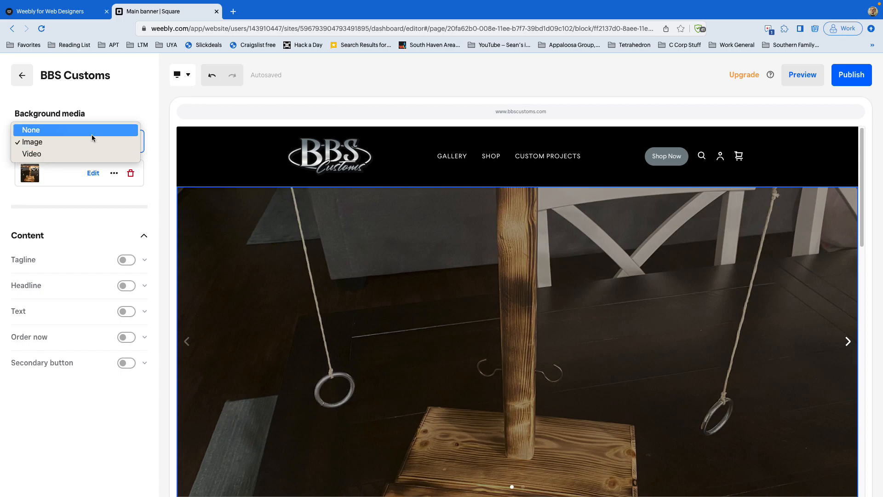
click(35, 84)
click(22, 75)
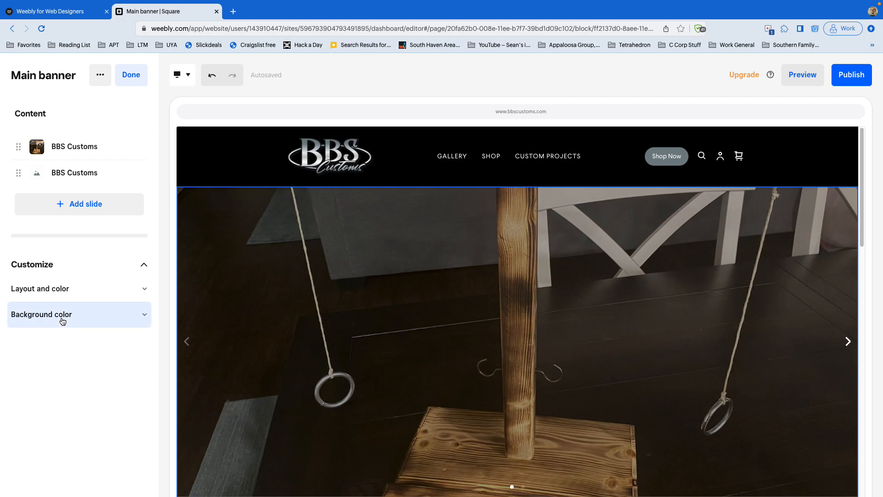
click(61, 318)
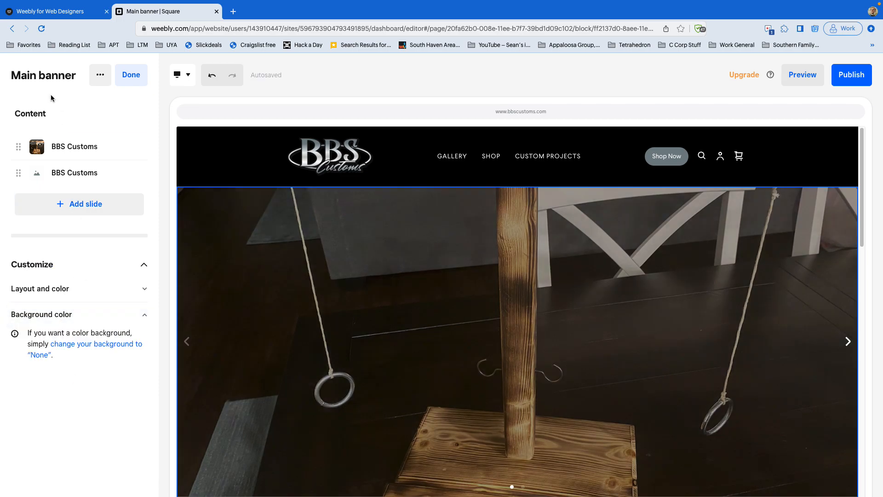
click(52, 146)
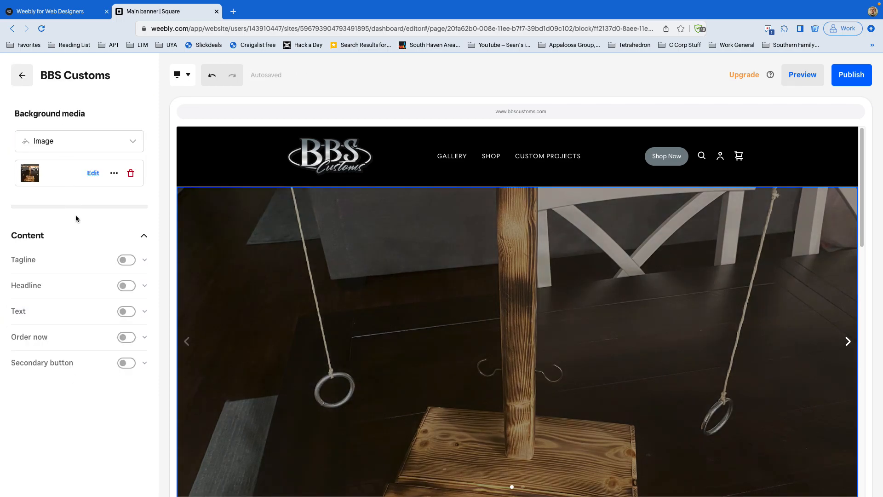
click(94, 143)
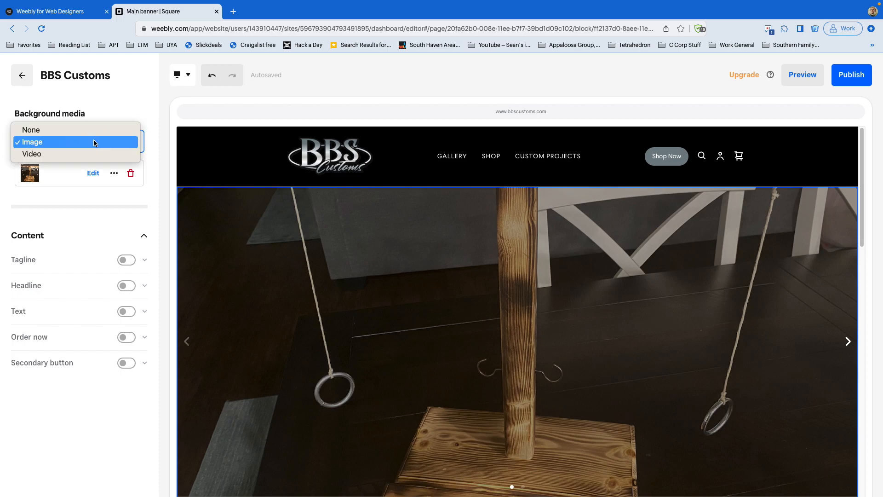
click(80, 199)
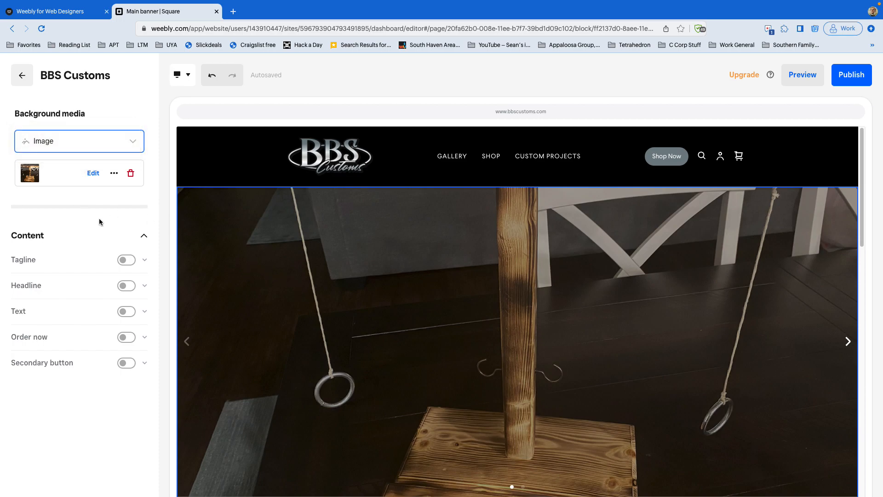
click(90, 146)
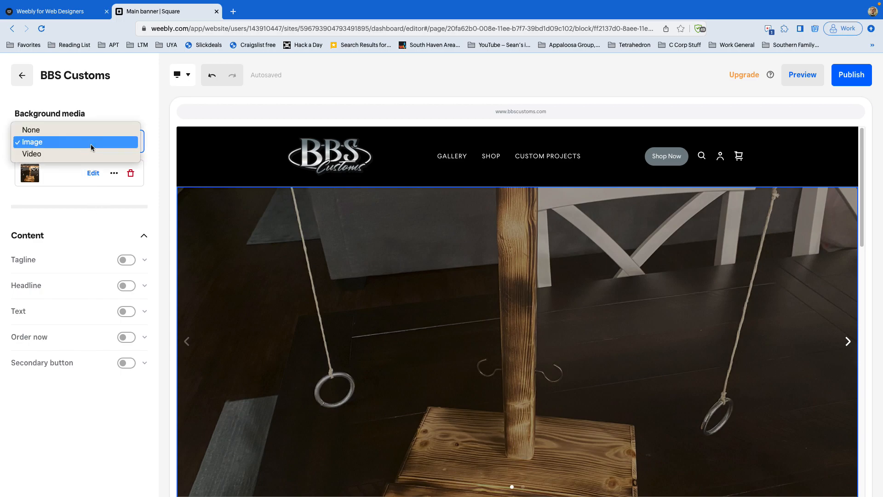
click(25, 78)
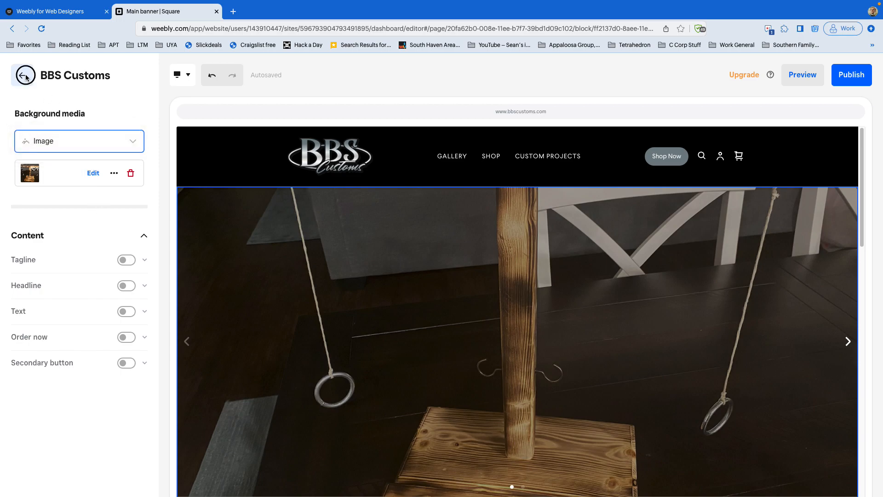
click(24, 77)
Step: Set the background media of the banner's first slide to None and return to the main banner settings
click(43, 314)
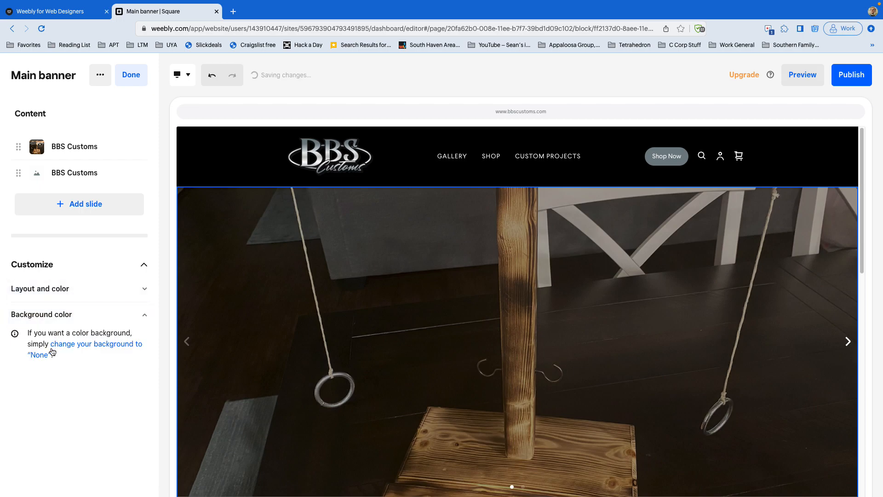
click(59, 148)
click(78, 148)
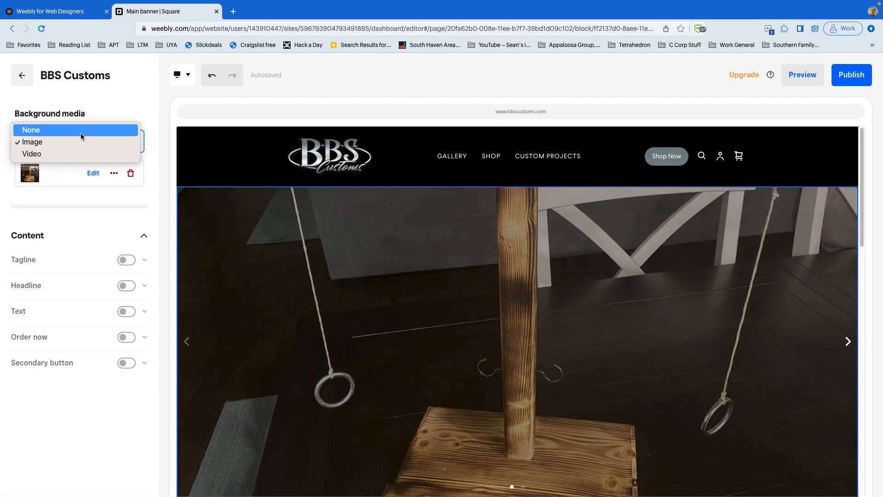
click(75, 130)
click(22, 75)
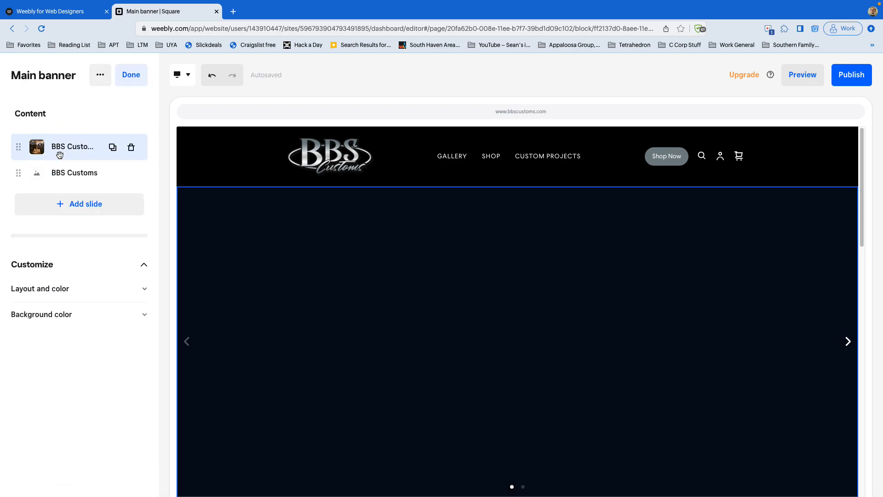
Step: Check the background media setting of both BBS Customs slides in the main banner
click(59, 154)
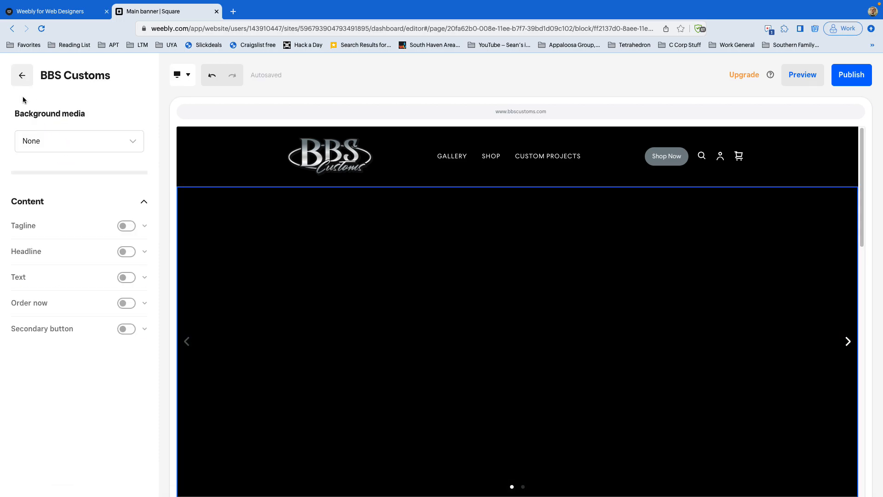
click(22, 76)
click(36, 172)
click(57, 143)
click(42, 112)
click(22, 79)
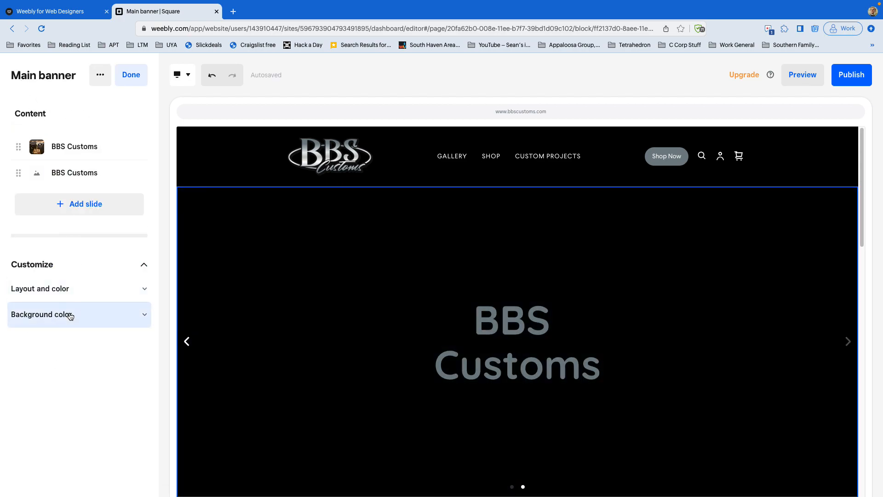
Step: Switch the main banner's background color from the selected color style to Custom color
click(69, 315)
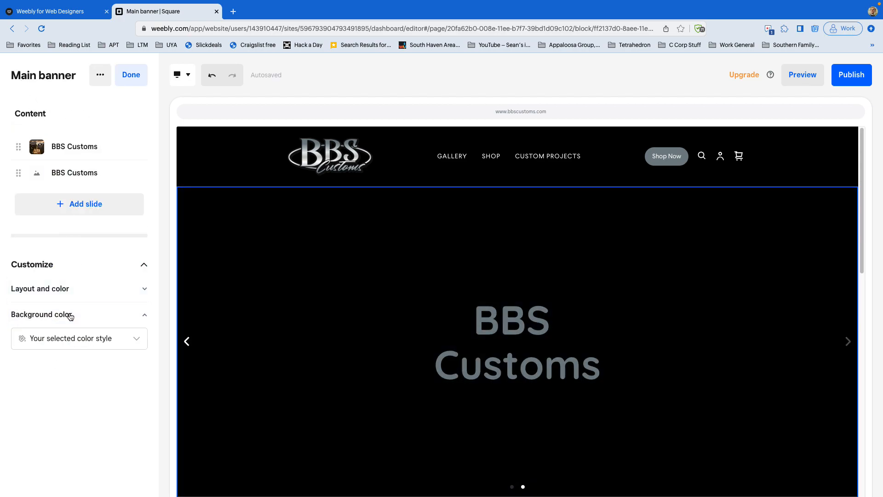
click(69, 343)
click(71, 351)
click(72, 340)
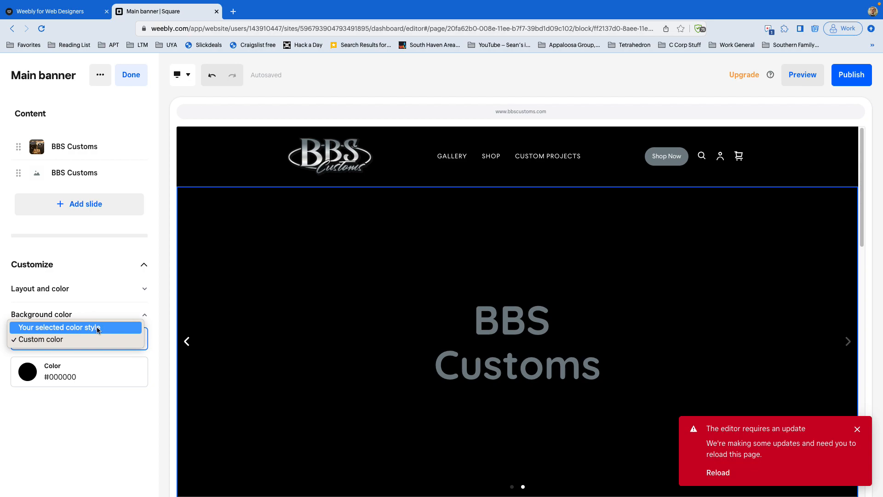
click(79, 339)
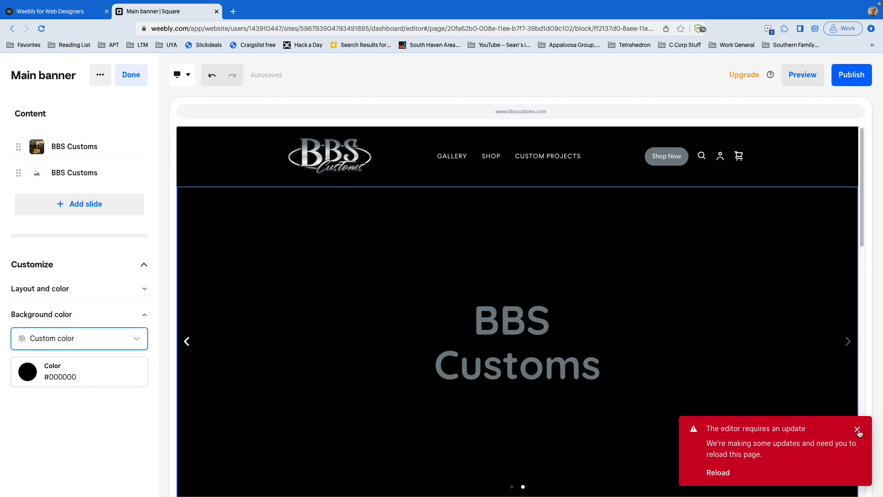
Step: Dismiss the update notice, set the banner's custom background color to #B4C4CB and reload the editor
click(857, 430)
click(49, 371)
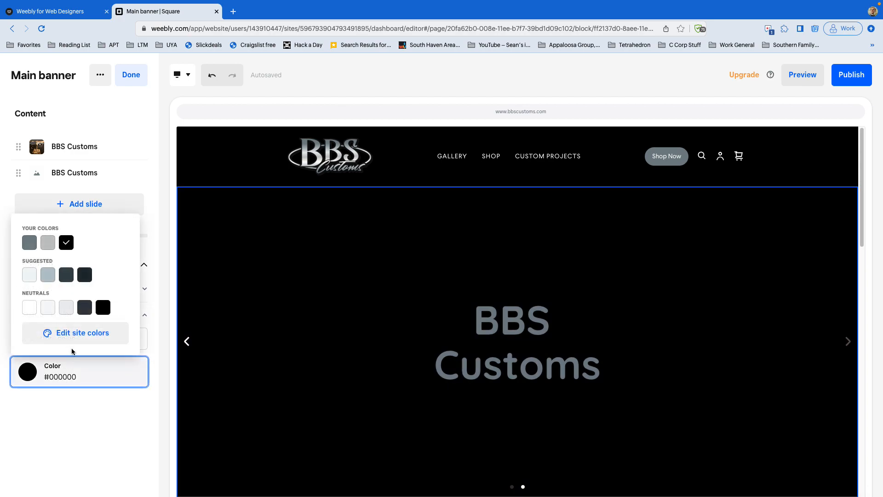
click(48, 275)
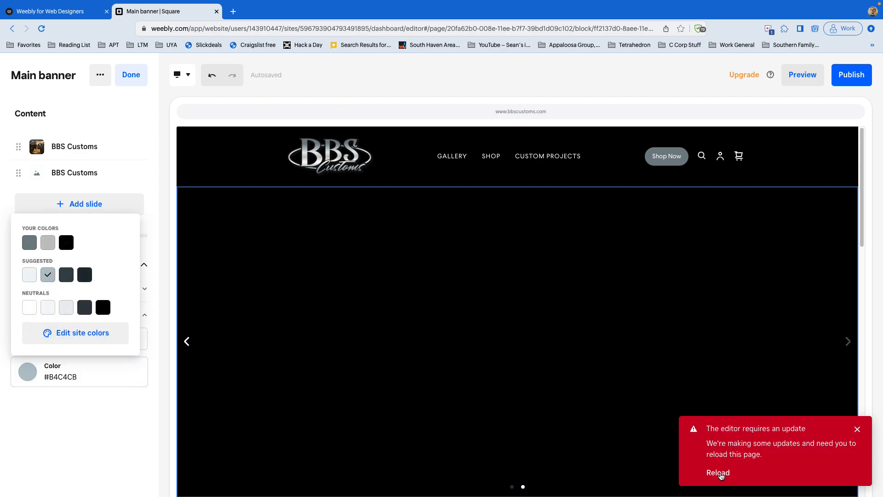
click(718, 473)
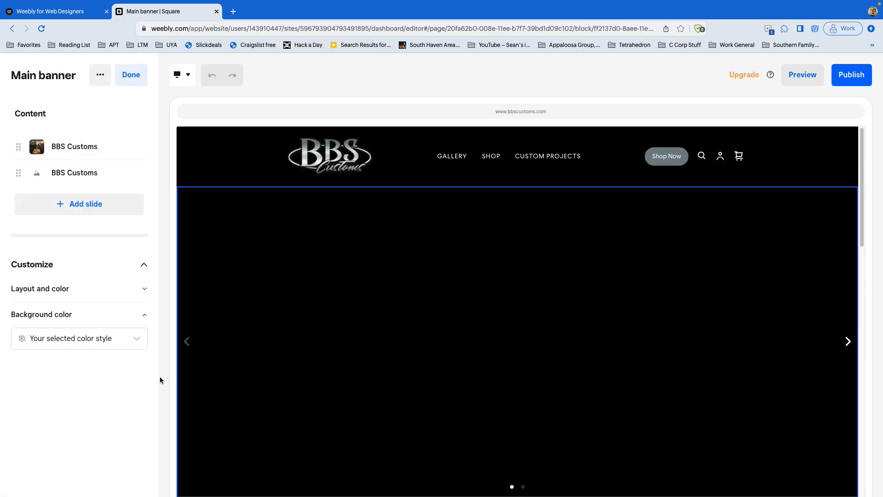
Step: Switch the main banner's background to Custom color, try the blue-gray #B4C4CB and your dark gray, and choose #EFF4F5
click(88, 339)
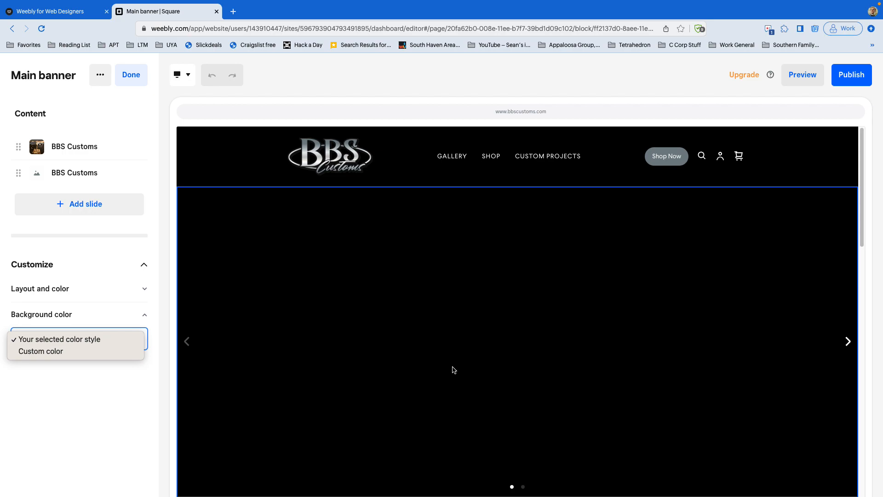
click(55, 351)
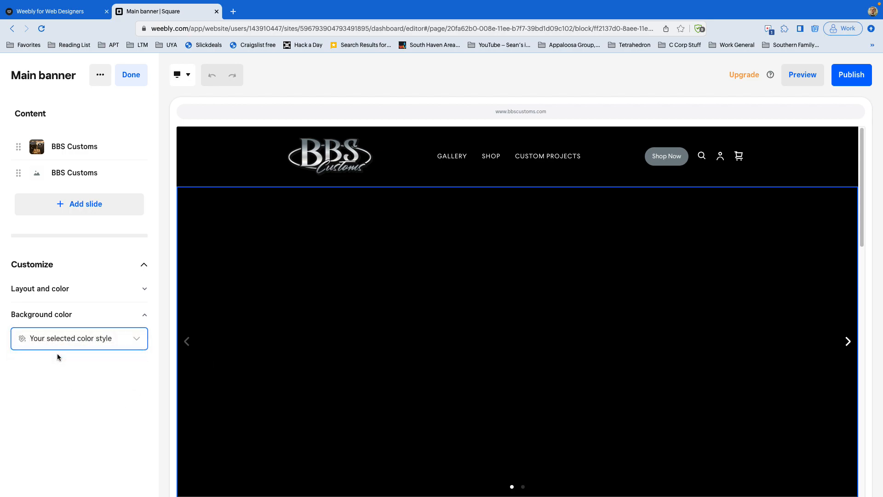
click(56, 367)
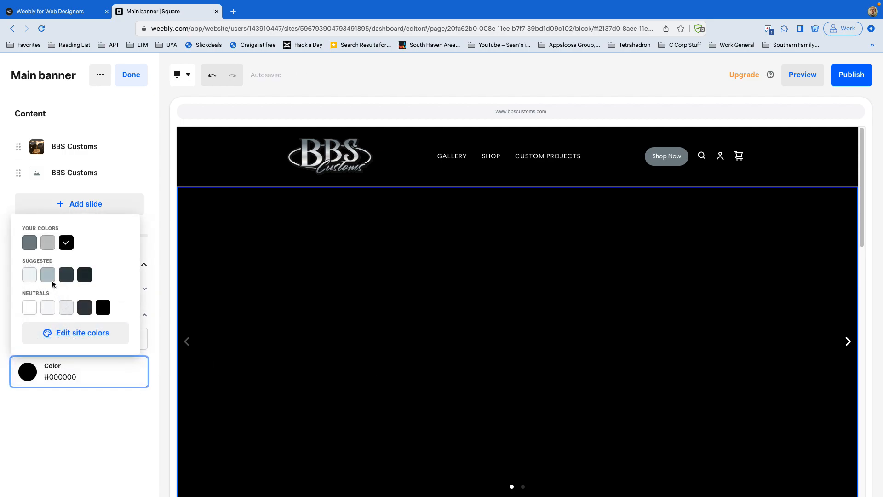
click(48, 275)
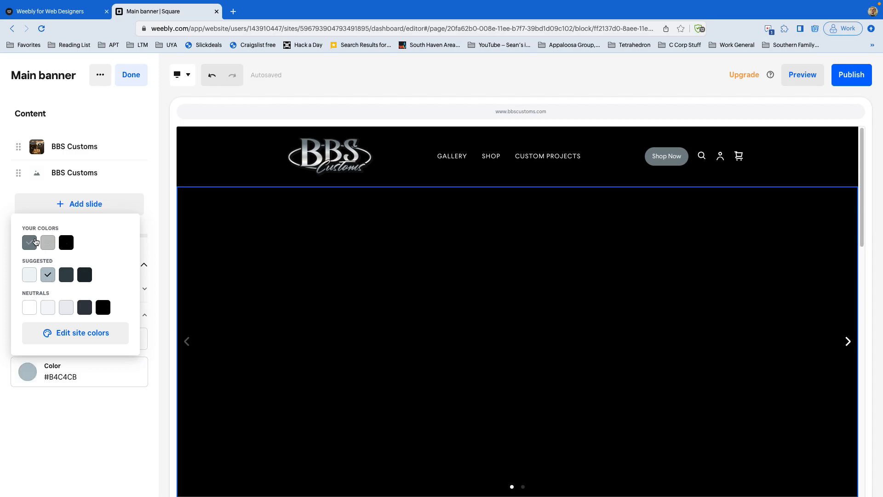
click(29, 242)
click(28, 274)
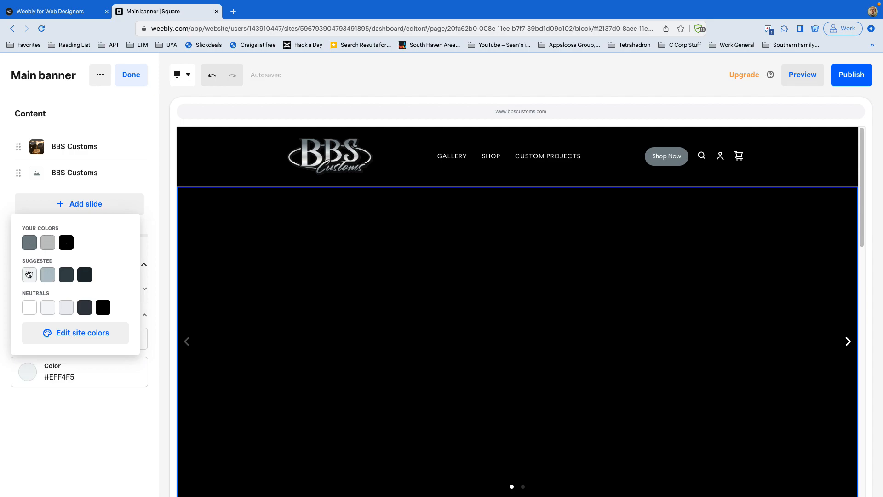
click(87, 416)
scroll(274, 360, down, 1)
scroll(272, 359, up, 1)
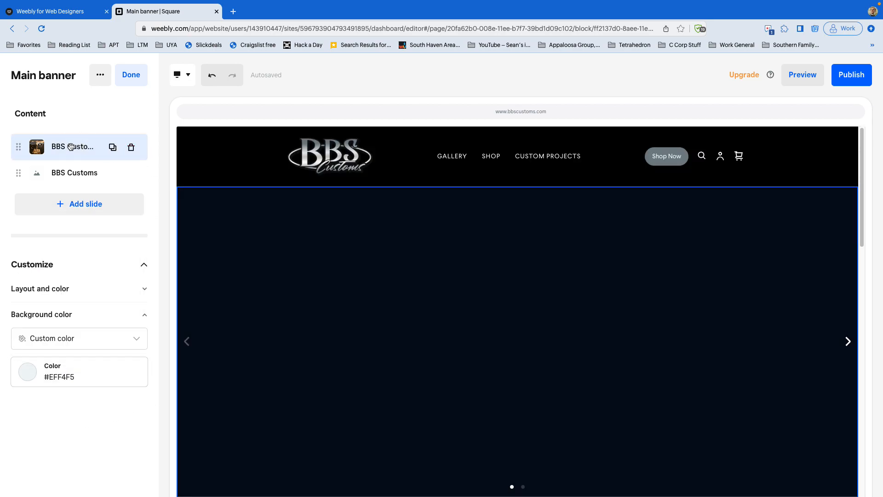
Step: Enable the tagline on the banner's first slide and return to the main banner settings
click(70, 146)
click(127, 226)
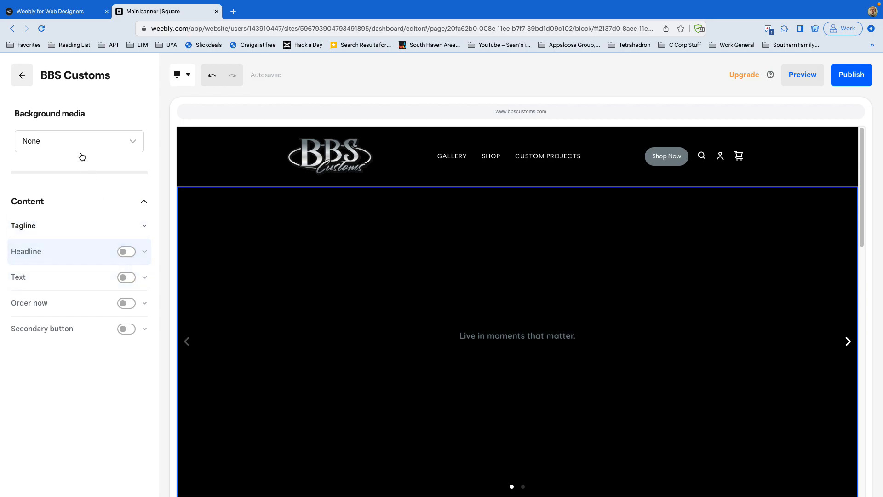
click(26, 81)
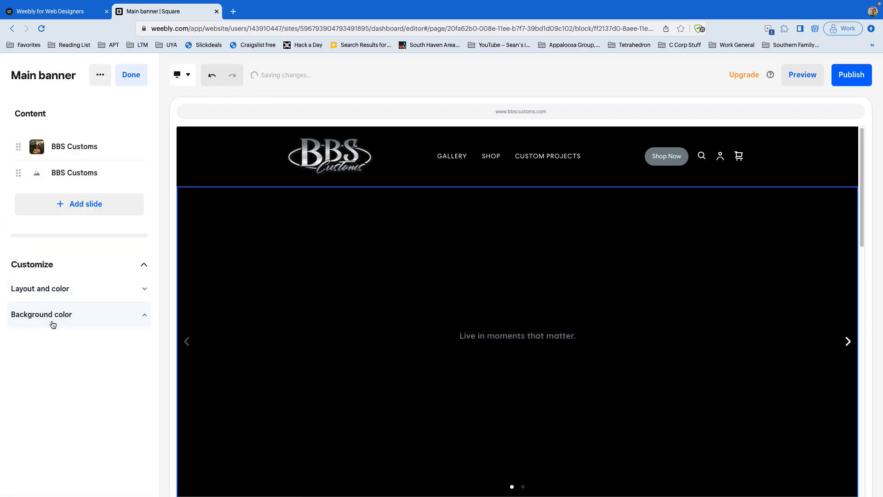
Step: Set the main banner's background color back to Your selected color style
click(54, 322)
click(53, 337)
key(Return)
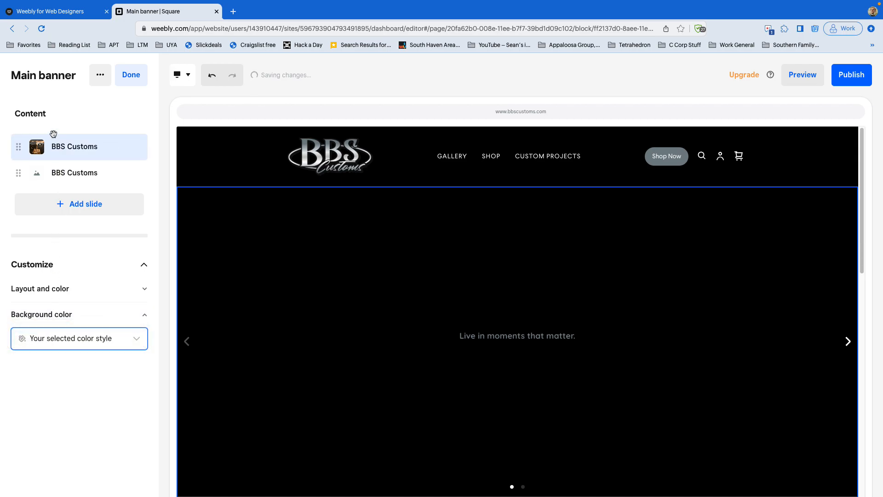
Step: Set the background media of the banner's first slide to Image
click(58, 146)
click(57, 145)
click(57, 152)
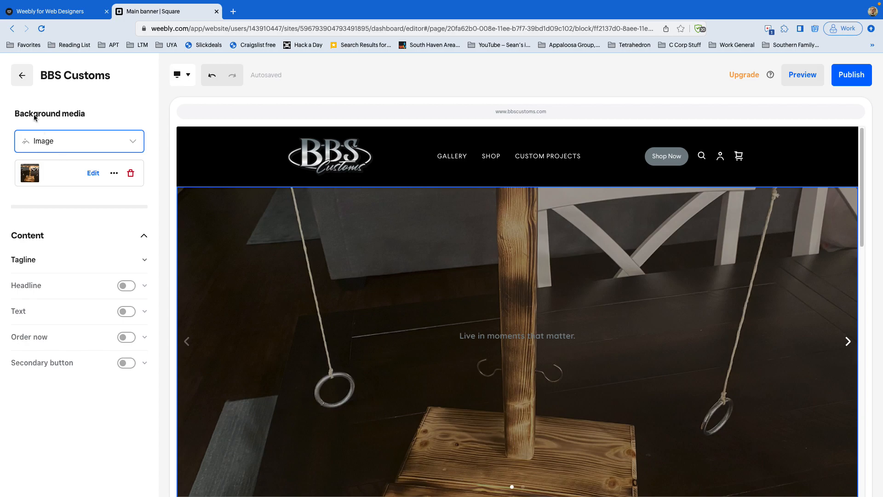
Step: Set the background media of the second BBS Customs slide to Image and return to the main banner settings
click(23, 77)
click(61, 174)
click(65, 147)
click(65, 152)
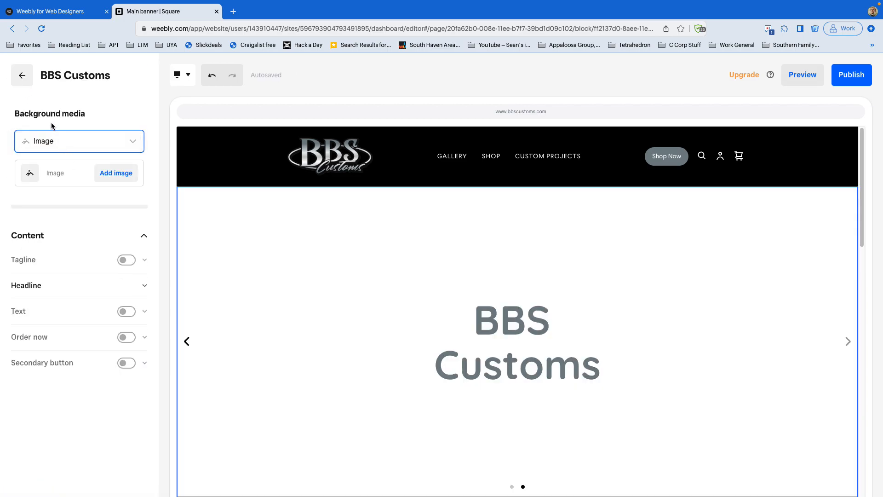
click(22, 75)
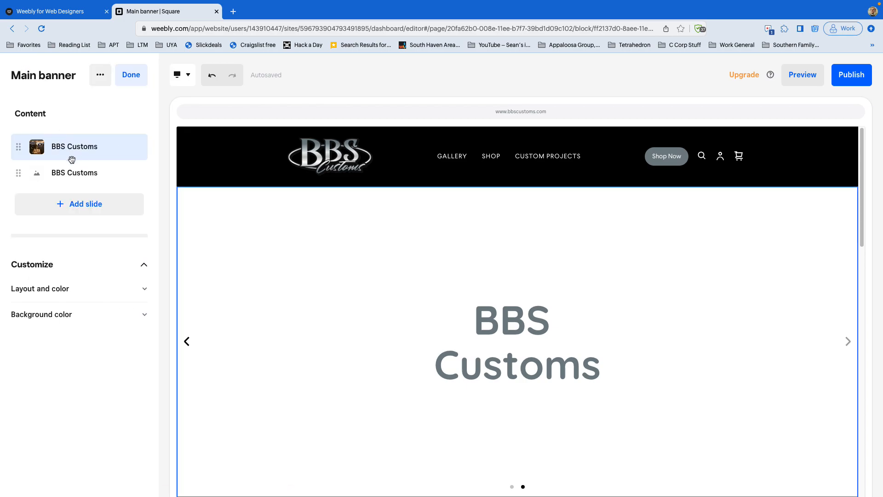
Step: Try Video as the first slide's background media and restore it to Image
click(72, 156)
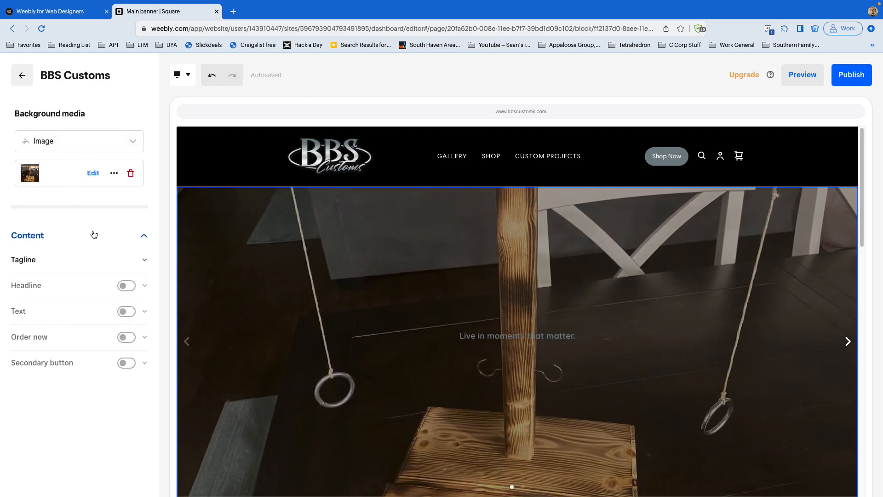
scroll(253, 326, down, 1)
scroll(253, 327, up, 1)
click(84, 135)
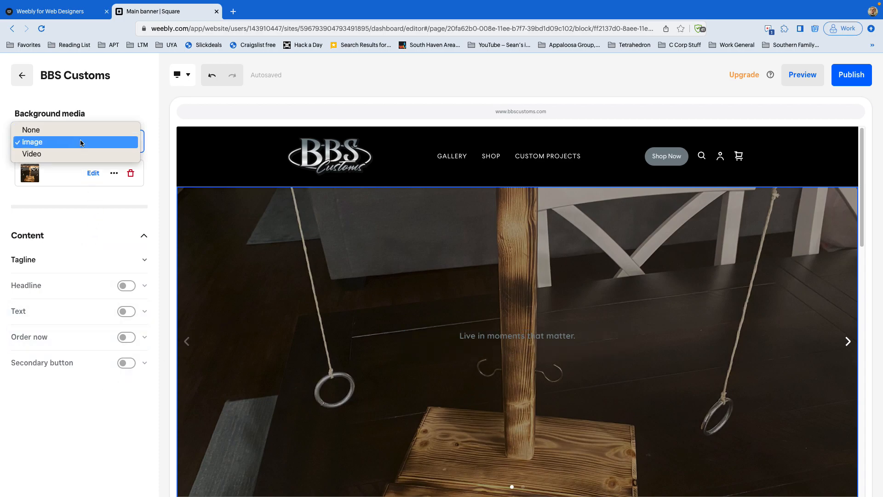
click(109, 155)
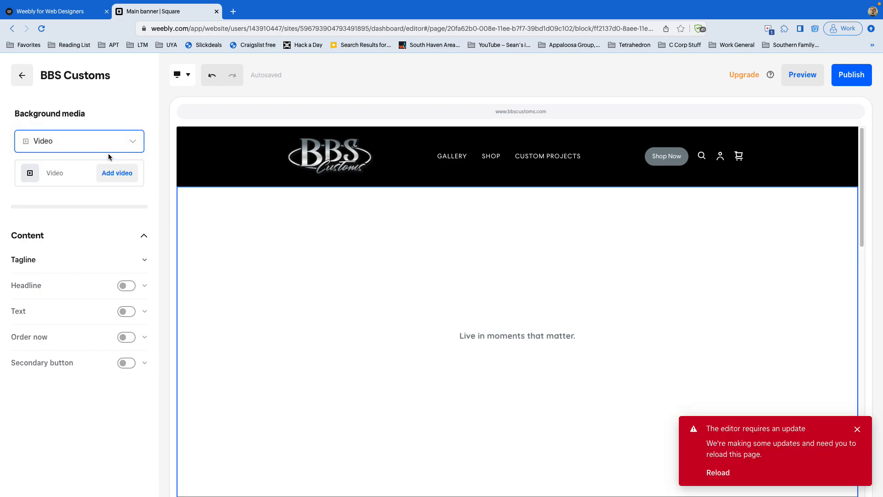
click(101, 146)
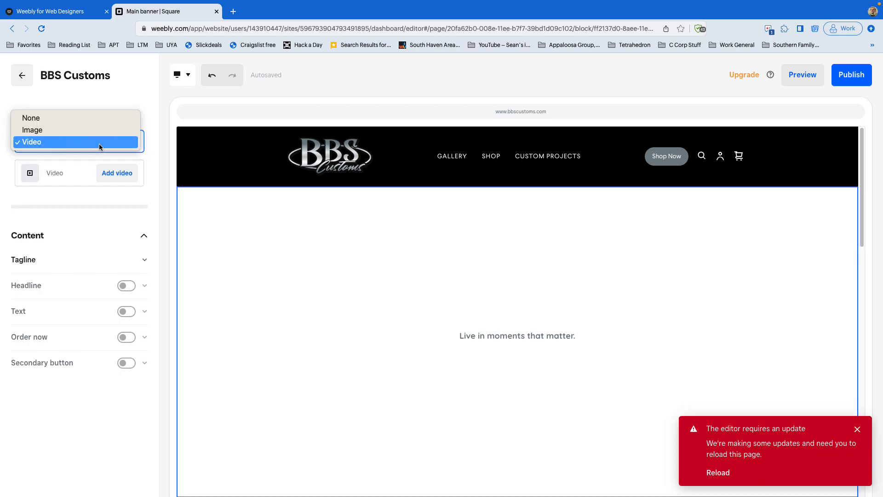
click(71, 129)
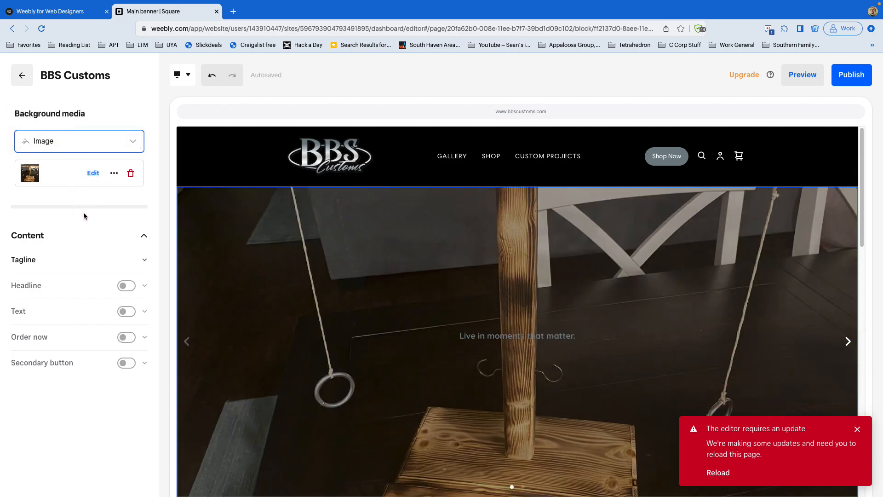
Step: Open the first slide's background image for editing, dismiss the update notice and move the picture down within the banner
click(93, 173)
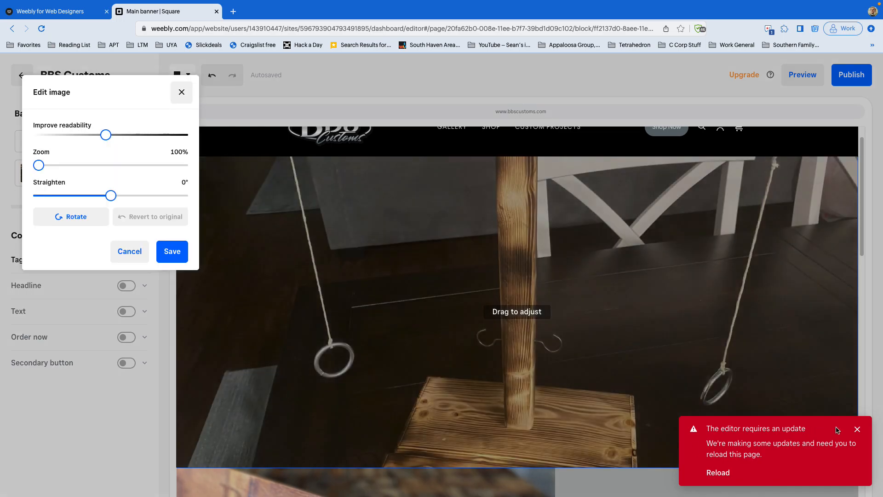
click(858, 428)
drag(562, 304, 537, 347)
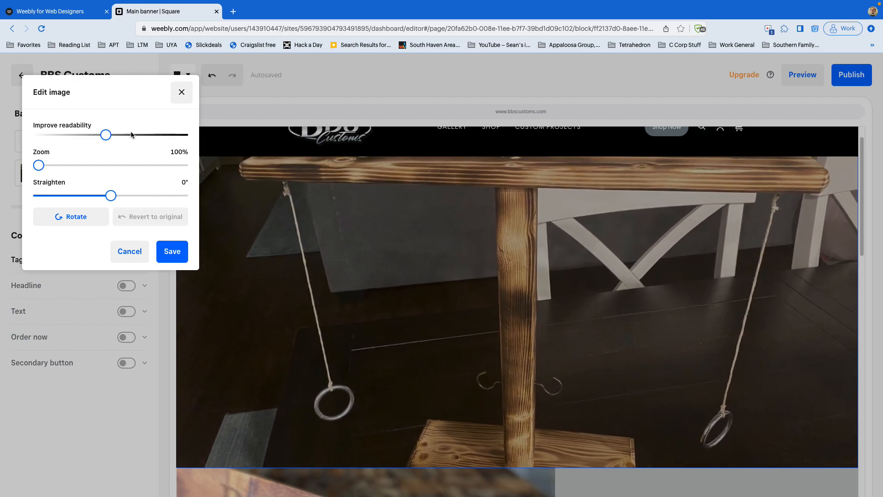
Step: Try the image's readability and zoom adjustments and straighten it to -7°
mouse_move(108, 131)
mouse_down()
mouse_move(81, 142)
mouse_move(34, 138)
mouse_move(69, 134)
mouse_move(44, 150)
mouse_move(35, 138)
mouse_move(115, 147)
mouse_up()
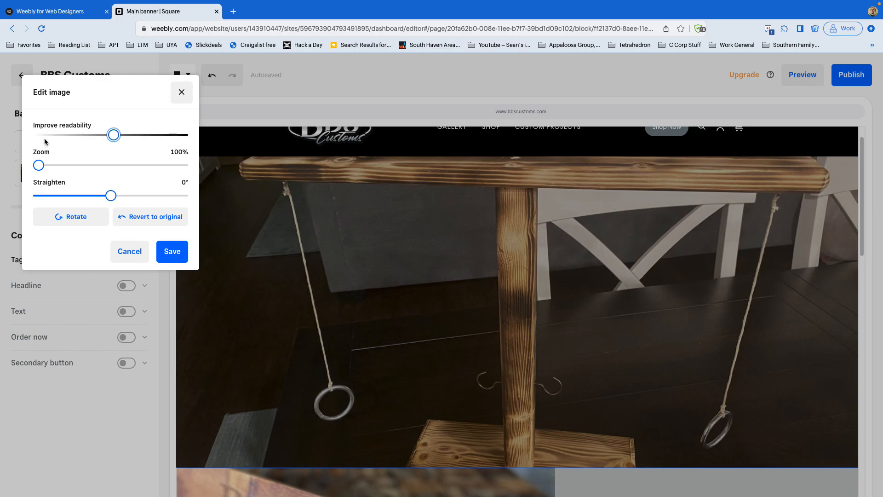
mouse_move(113, 137)
mouse_down()
mouse_move(37, 136)
mouse_move(41, 145)
mouse_move(40, 138)
mouse_move(197, 147)
mouse_move(110, 151)
mouse_up()
mouse_move(43, 170)
mouse_down()
mouse_move(56, 168)
mouse_move(33, 168)
mouse_up()
mouse_move(107, 196)
mouse_down()
mouse_move(115, 194)
mouse_move(92, 198)
mouse_move(99, 195)
mouse_up()
Step: Rotate the background image through four successive turns, back to its upright orientation
click(84, 222)
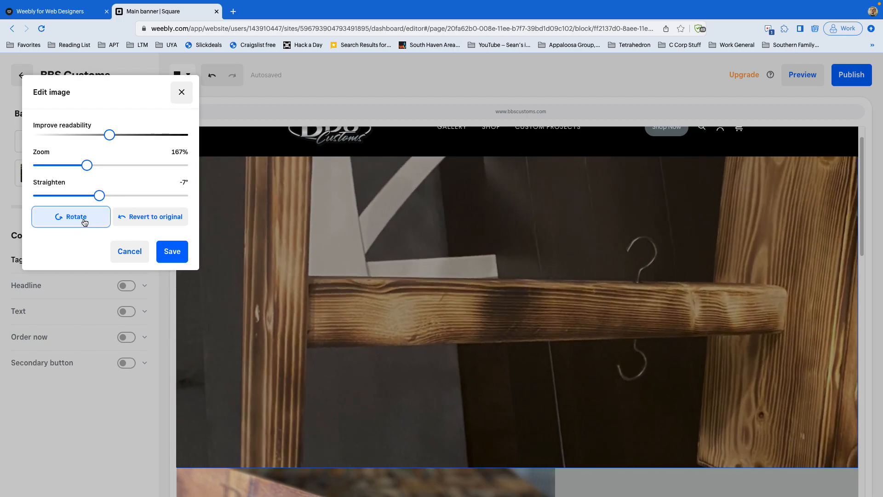
click(85, 222)
click(84, 223)
click(85, 222)
Step: Revert the first slide's background image to the original, save it and dismiss the update notice
click(142, 219)
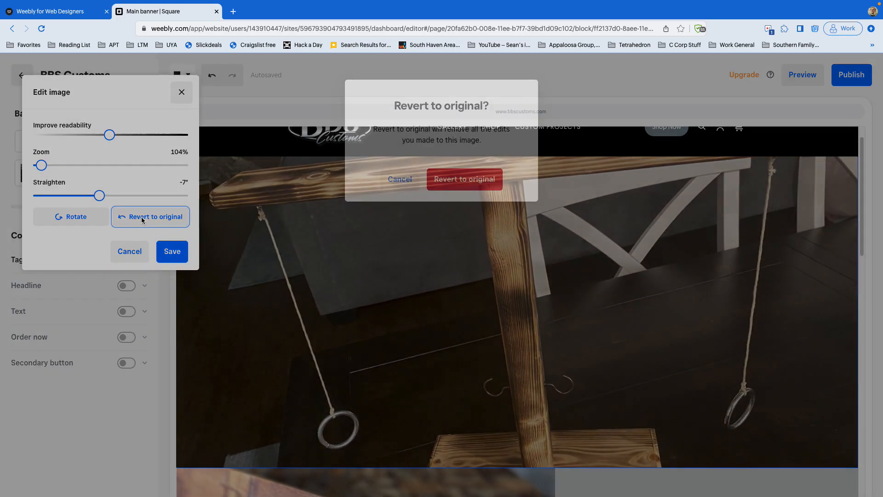
click(447, 184)
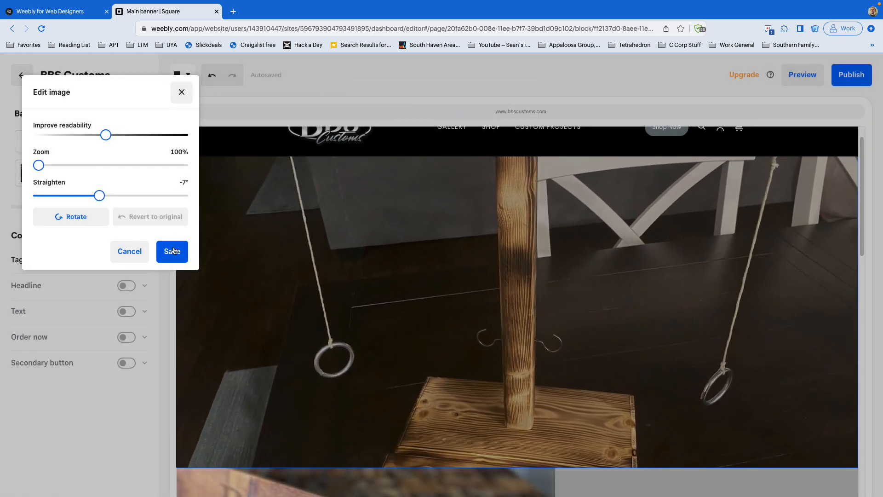
click(173, 251)
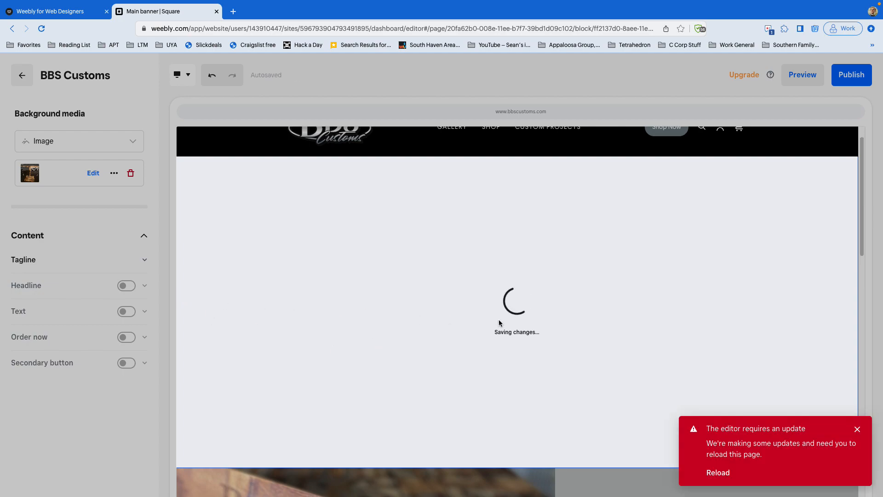
click(857, 429)
Step: Enable the headline, text, order now button and secondary button on the first slide, and dismiss the update notice
click(61, 271)
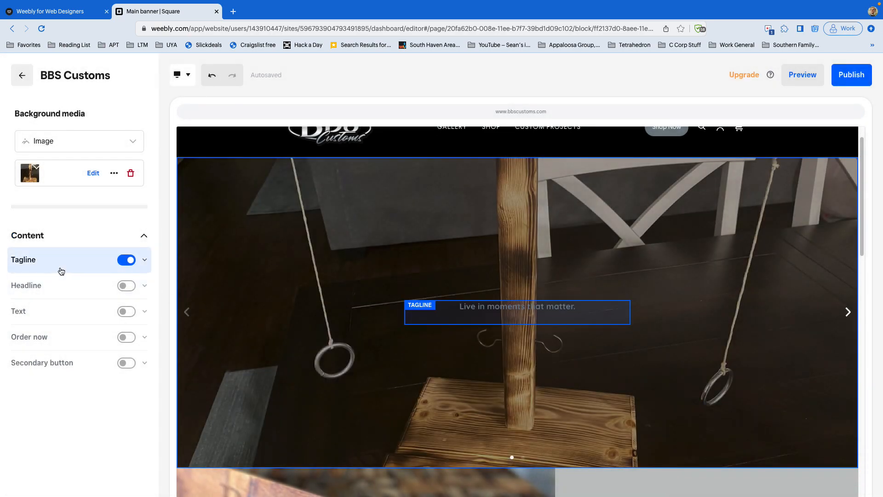
click(126, 285)
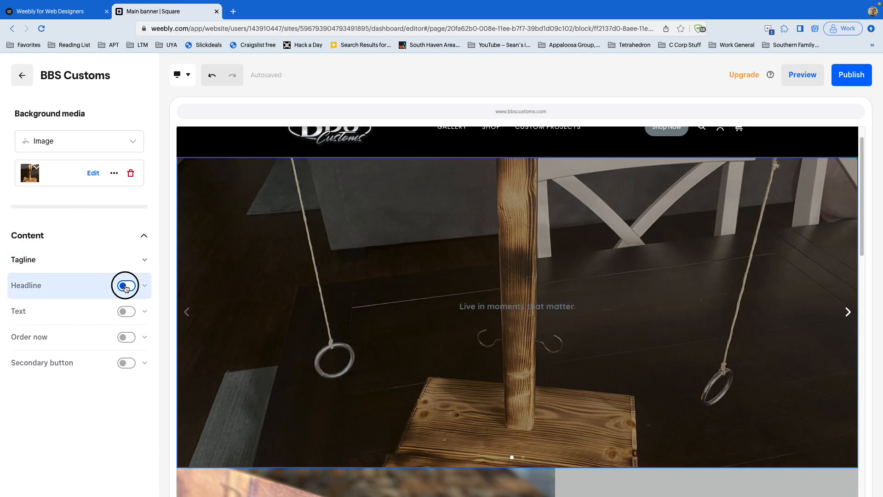
click(126, 312)
click(125, 337)
click(125, 362)
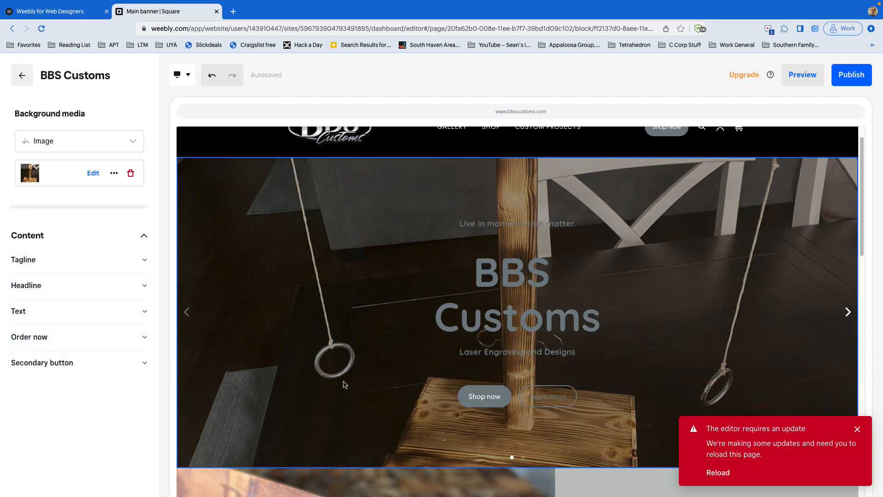
click(857, 429)
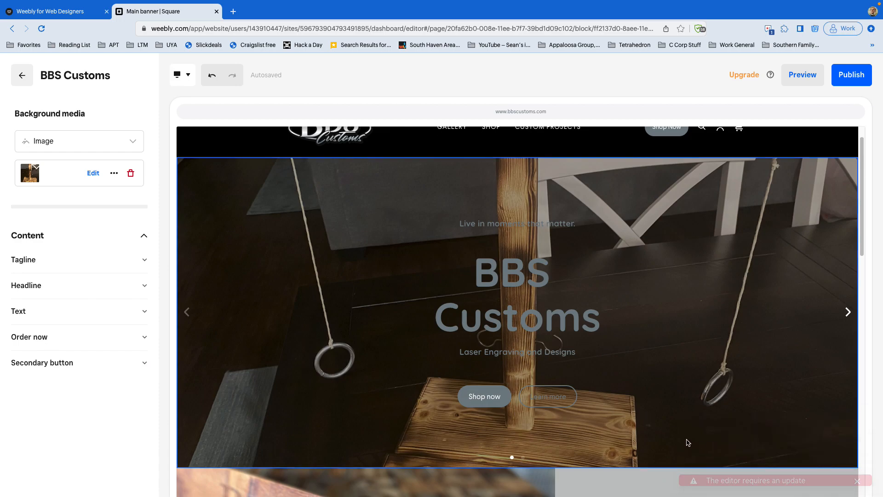
Step: Examine the settings of the first slide's tagline, headline, text, Shop now button and secondary button in turn
click(517, 229)
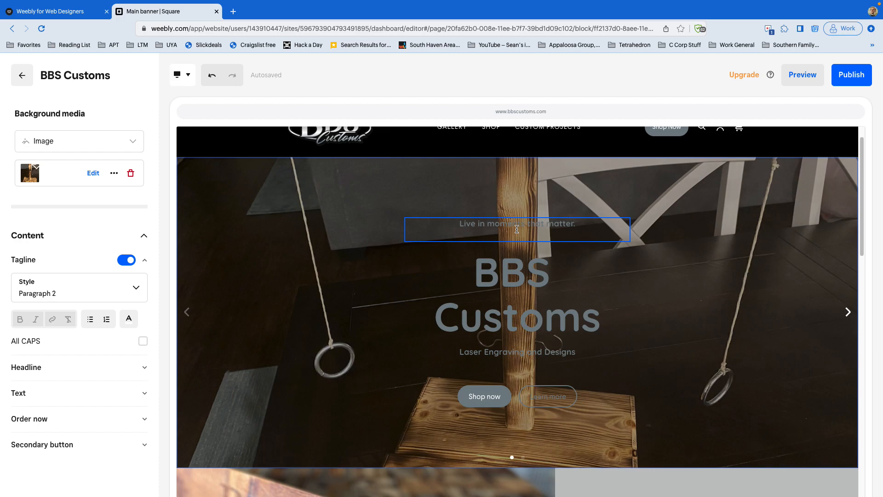
click(504, 277)
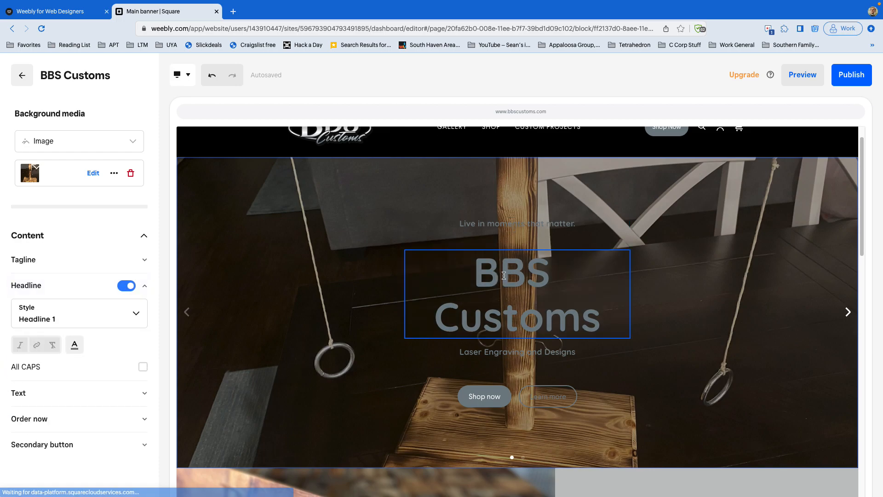
click(498, 354)
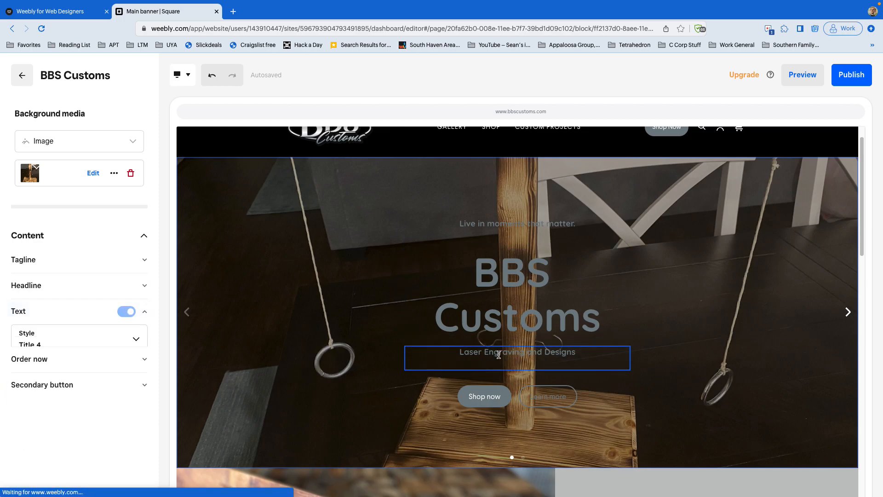
click(490, 394)
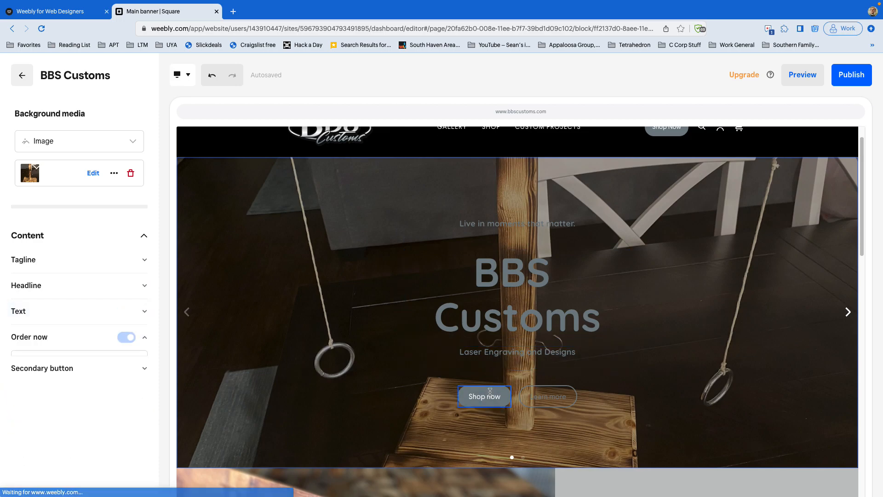
click(543, 397)
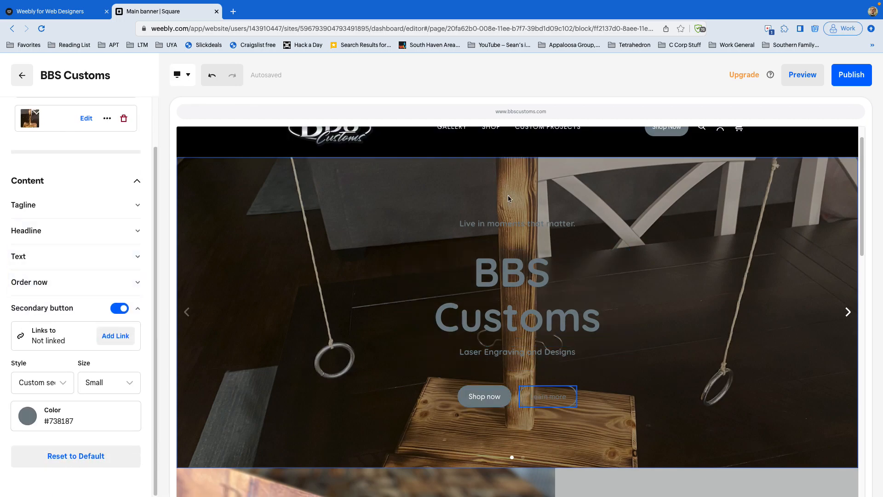
Step: Try the Title 1 style on the first slide's tagline, and settle on Paragraph 1
click(511, 229)
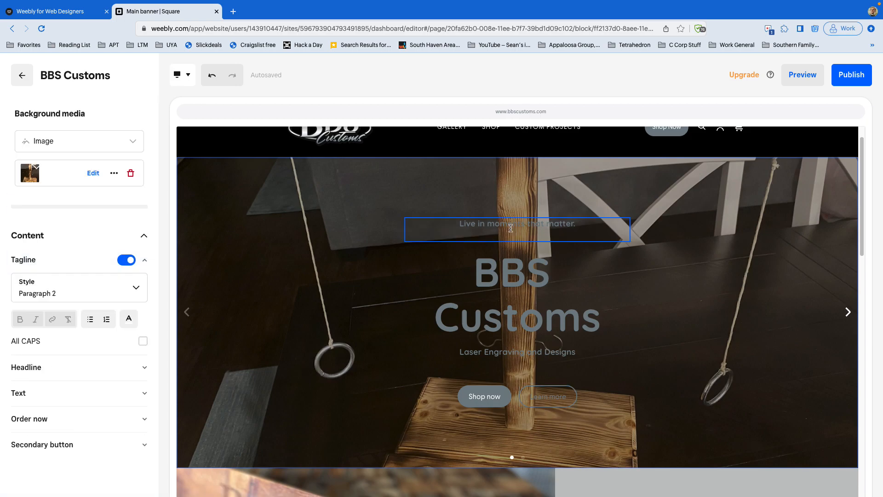
click(97, 296)
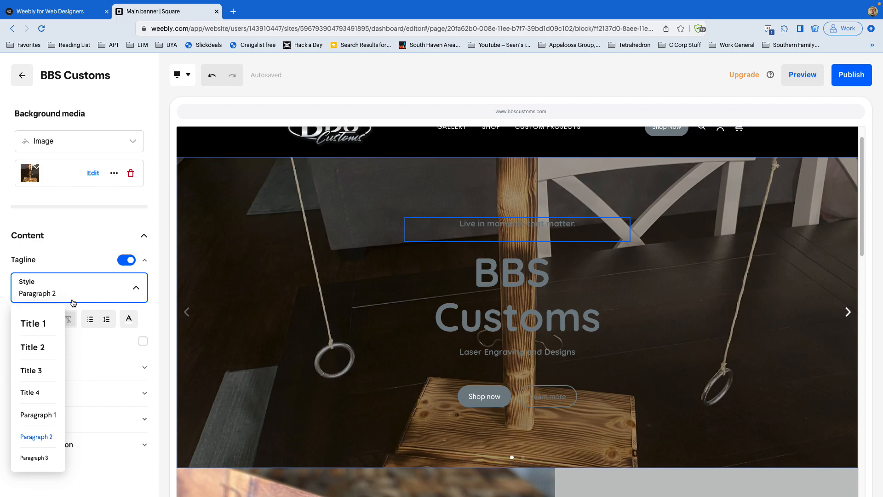
click(46, 322)
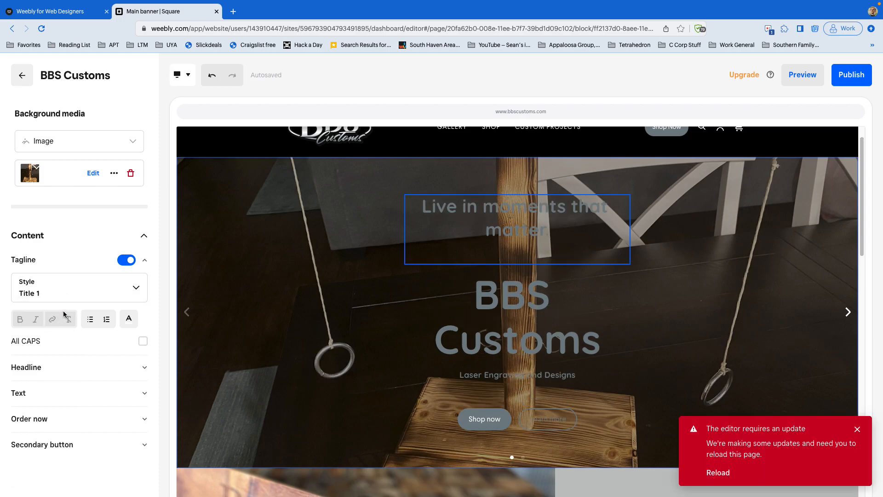
click(75, 291)
click(39, 414)
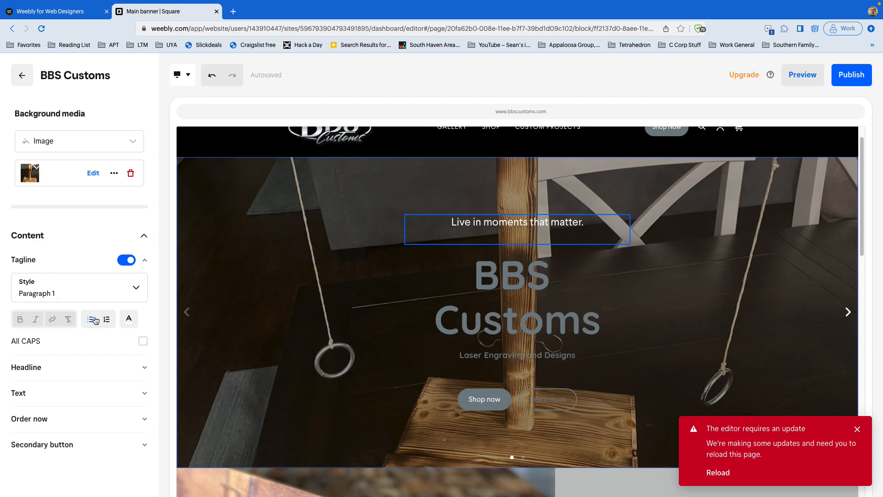
Step: Color the tagline with the slate gray site color and toggle its All CAPS option on and off
click(128, 319)
click(138, 359)
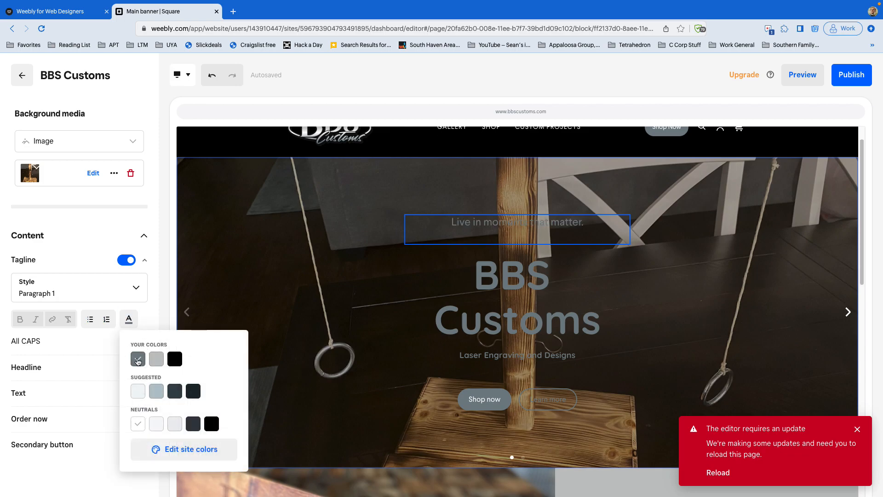
click(148, 315)
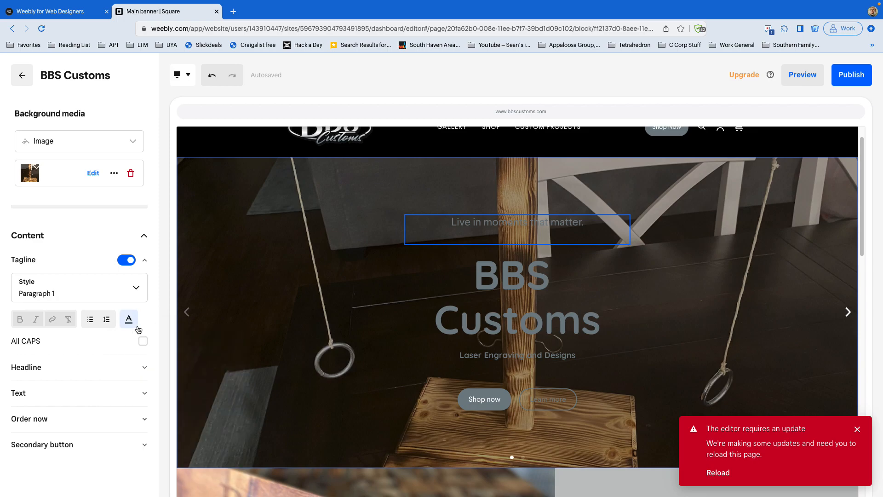
click(141, 342)
click(140, 342)
Step: Select the BBS Customs headline, dismiss the update notice and look through the headline's style options
click(469, 292)
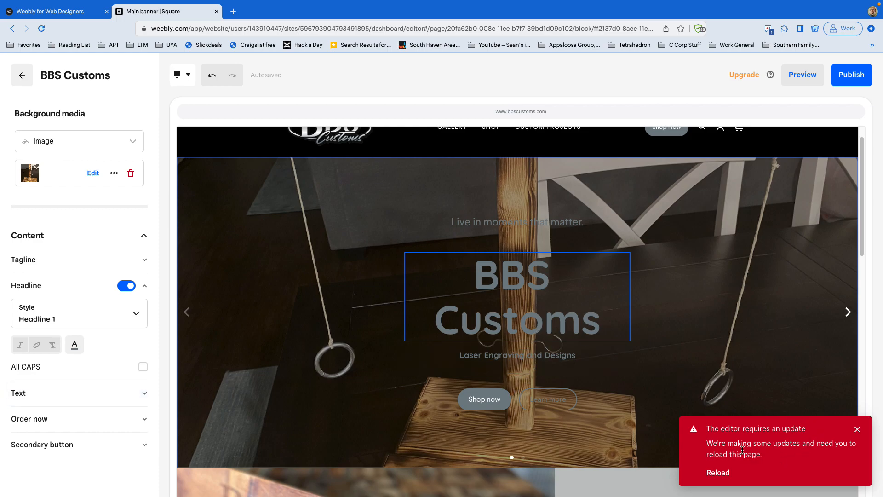
click(856, 430)
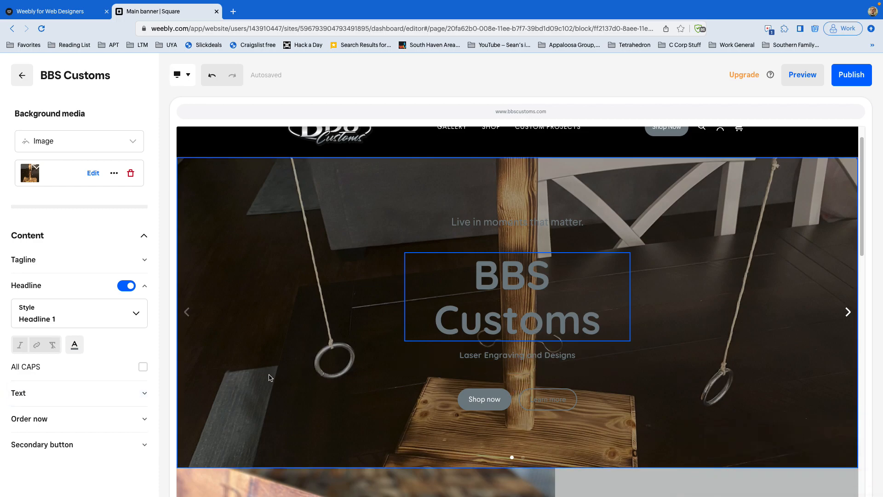
click(97, 320)
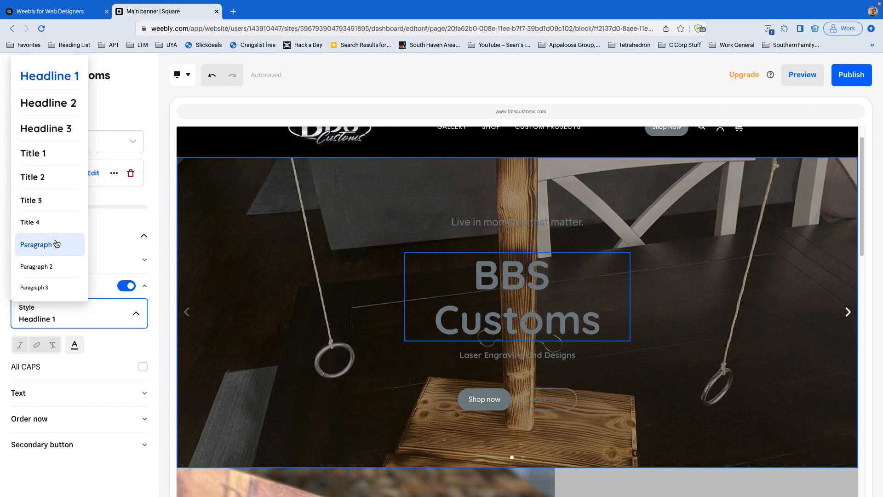
click(85, 314)
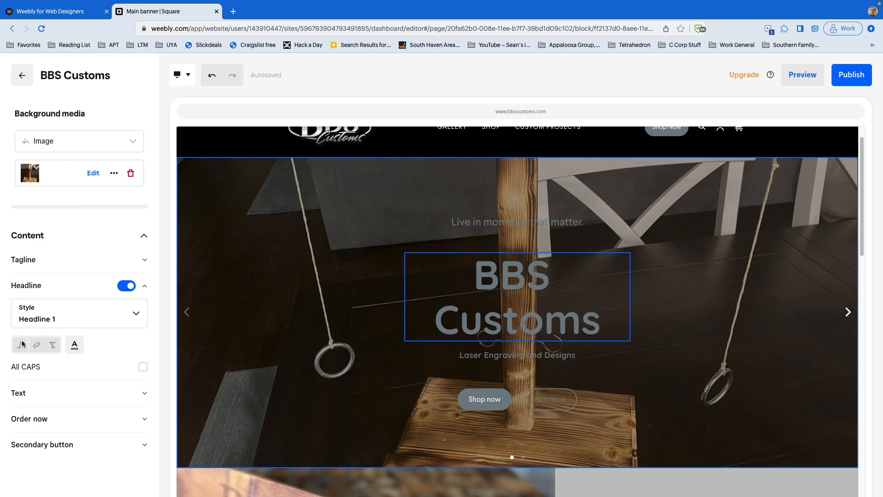
Step: Try clearing the formatting of the word "Customs" in the headline and toggle the headline's All CAPS on and off
double_click(489, 316)
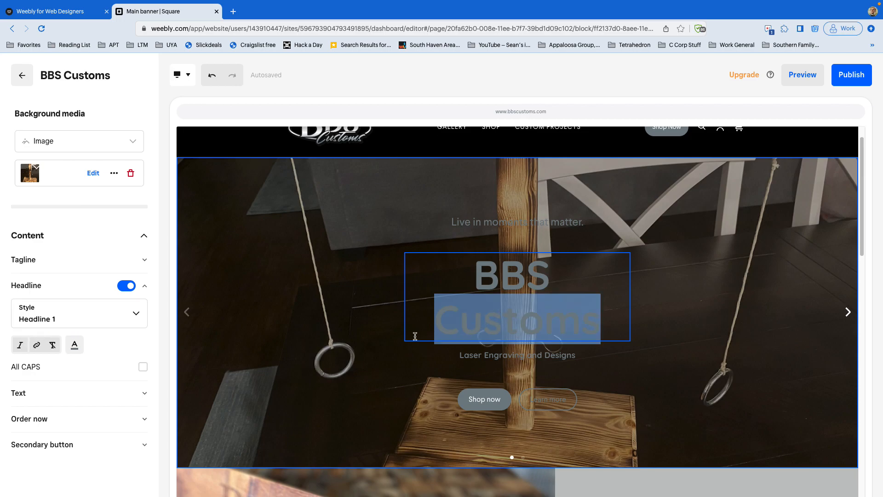
click(53, 348)
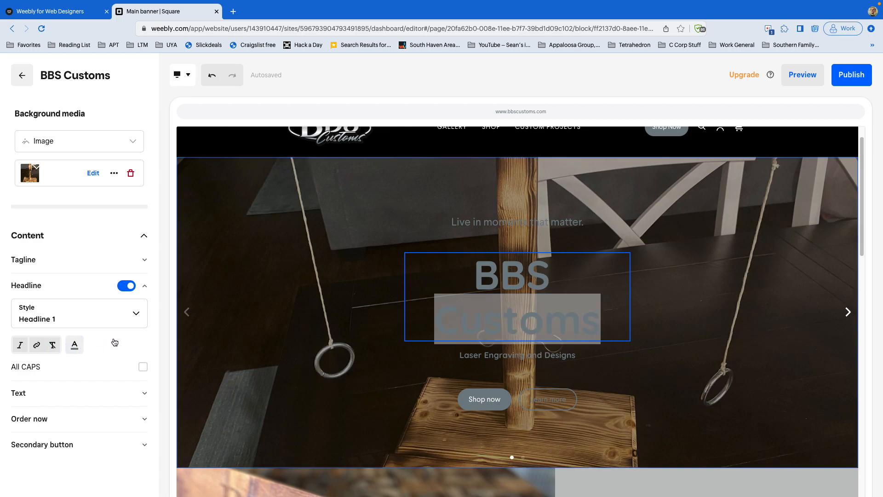
click(481, 325)
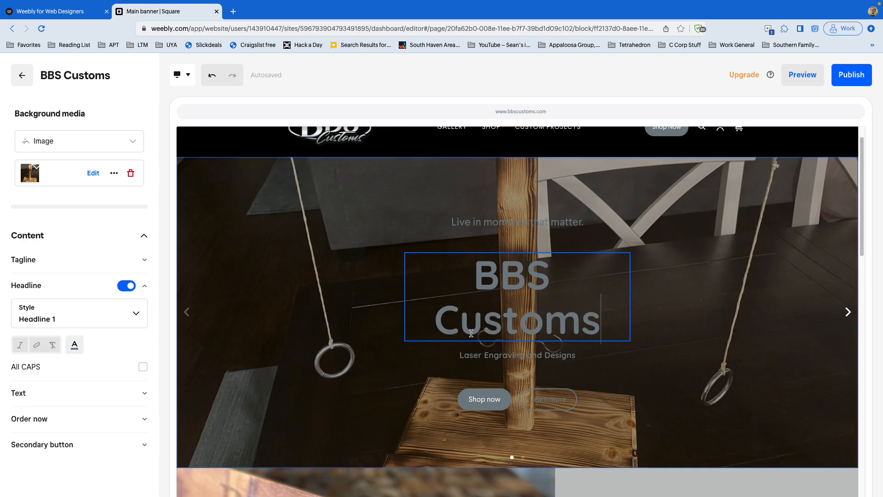
click(142, 369)
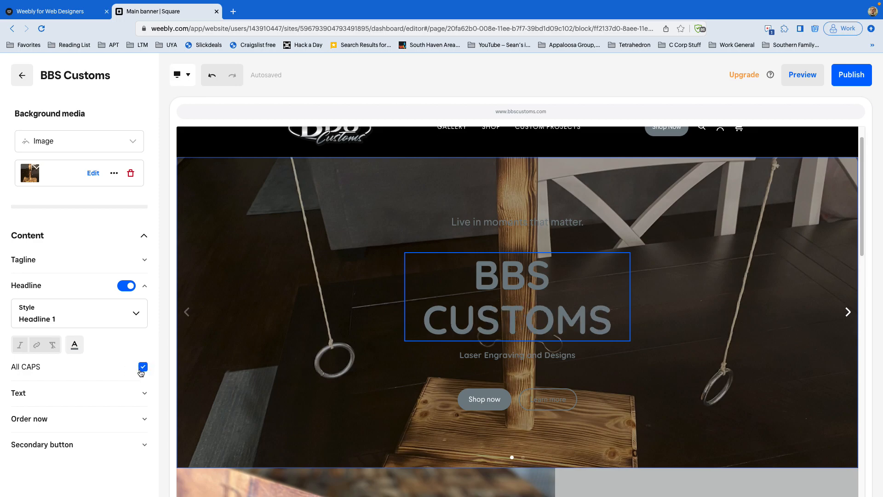
click(142, 368)
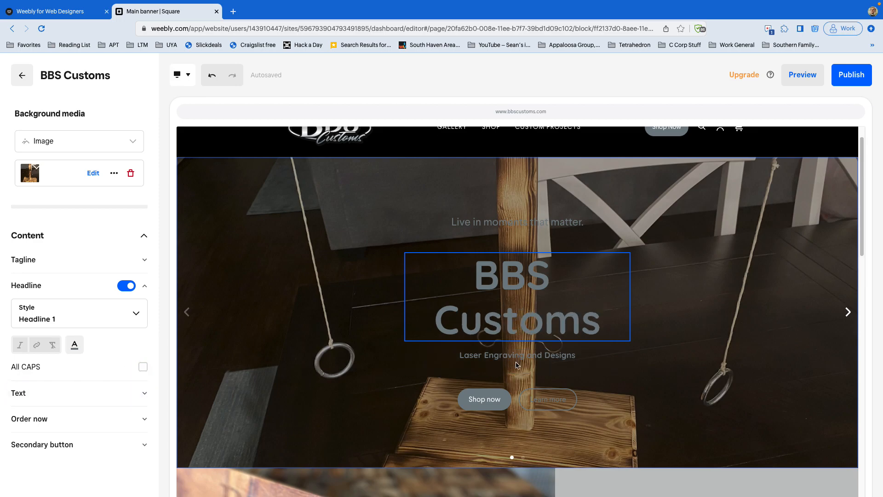
Step: Look through the style options for the "Laser Engraving and Designs" text
click(69, 392)
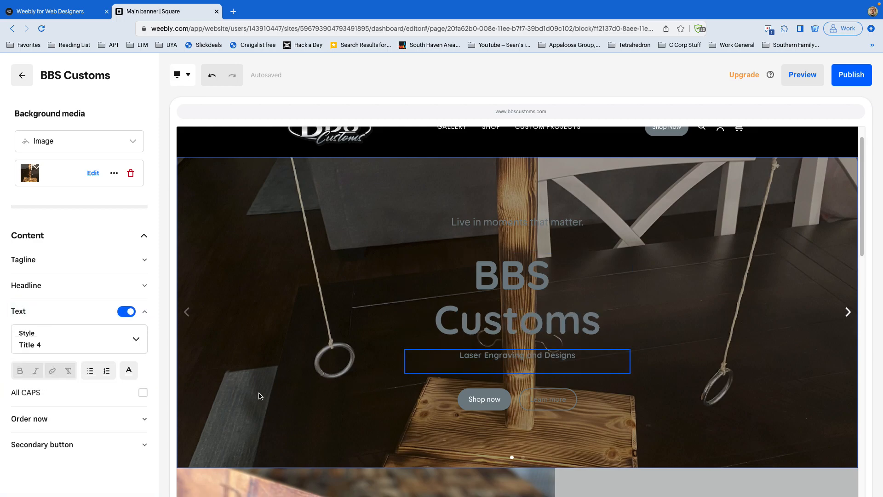
click(58, 345)
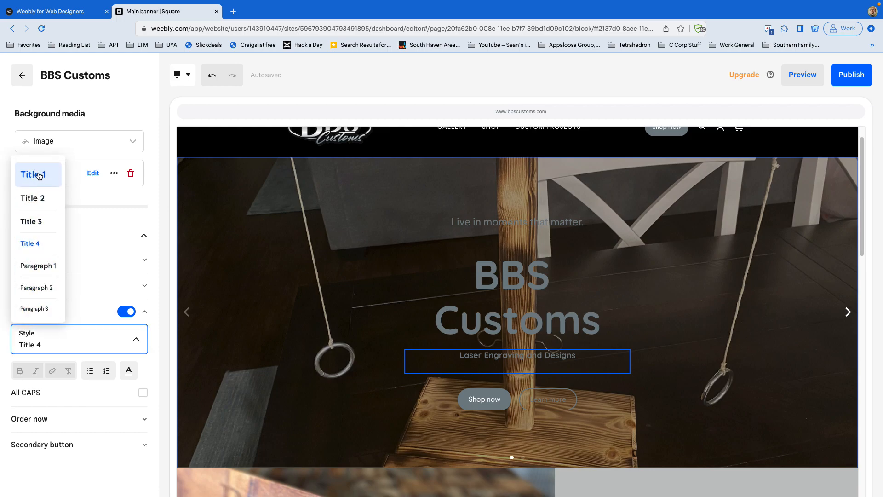
click(62, 344)
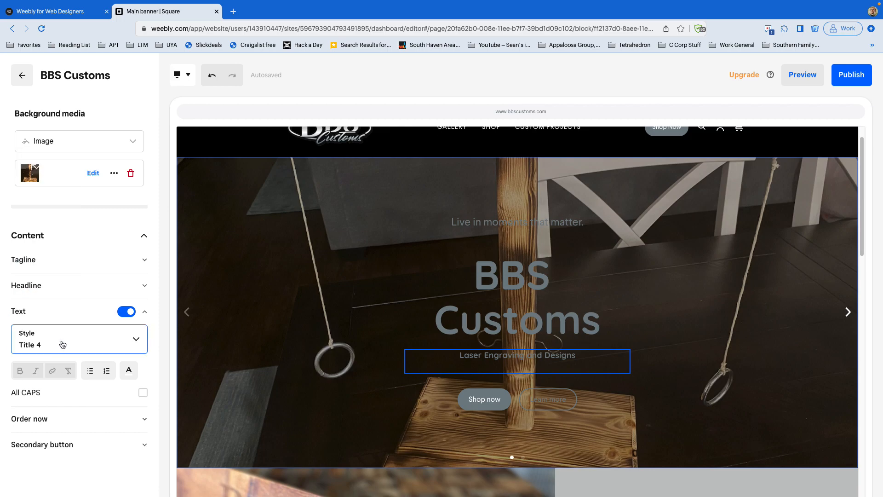
Step: Try clearing the formatting of the word "Engraving" in the slide text and toggle the text's All CAPS on and off
double_click(509, 355)
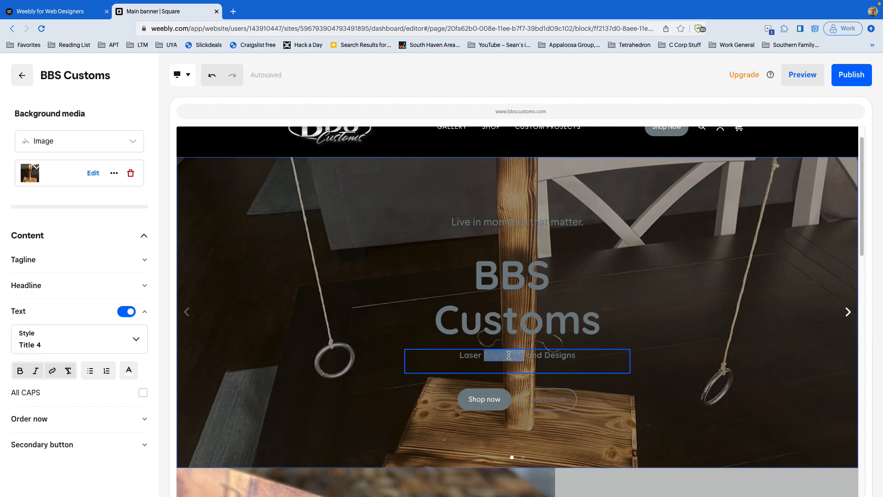
click(68, 372)
click(143, 393)
click(143, 395)
Step: Add a link for the Shop now button, targeting the standard page CS: Sunset
click(494, 400)
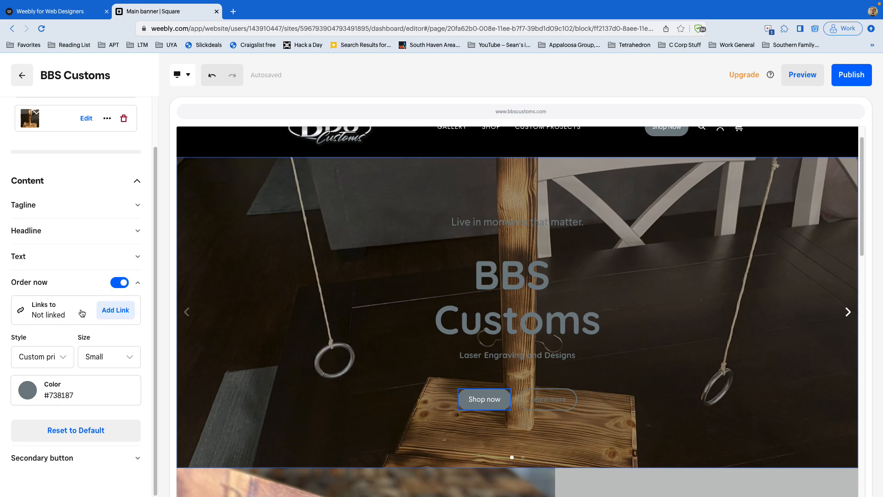
click(108, 313)
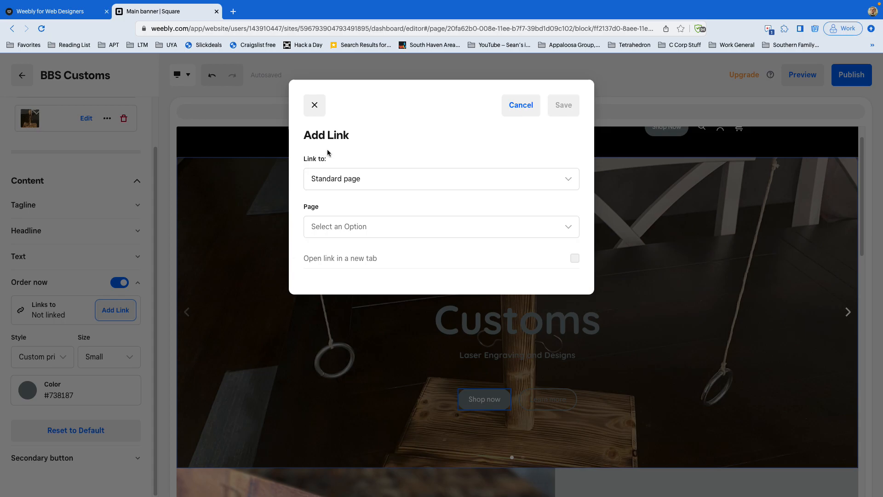
click(358, 179)
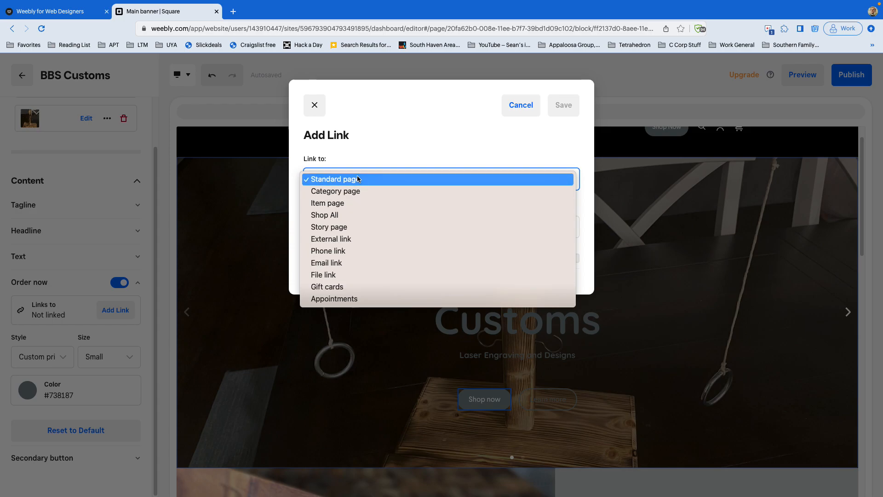
click(370, 162)
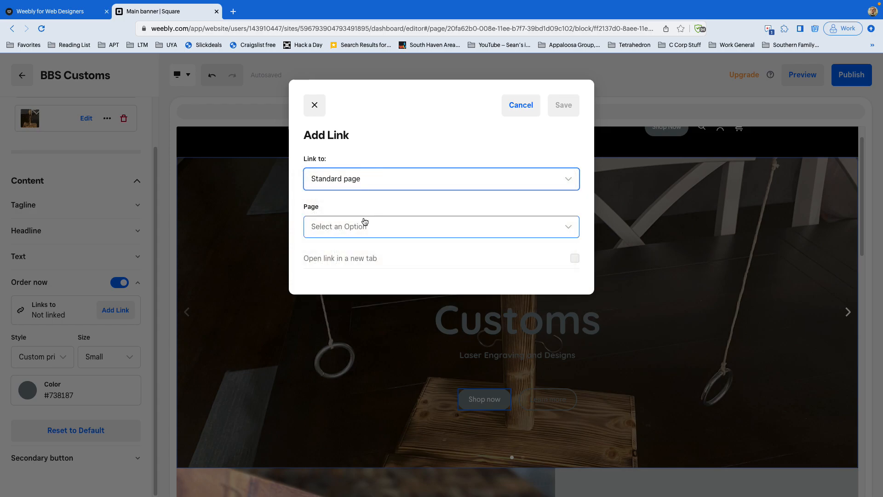
click(365, 223)
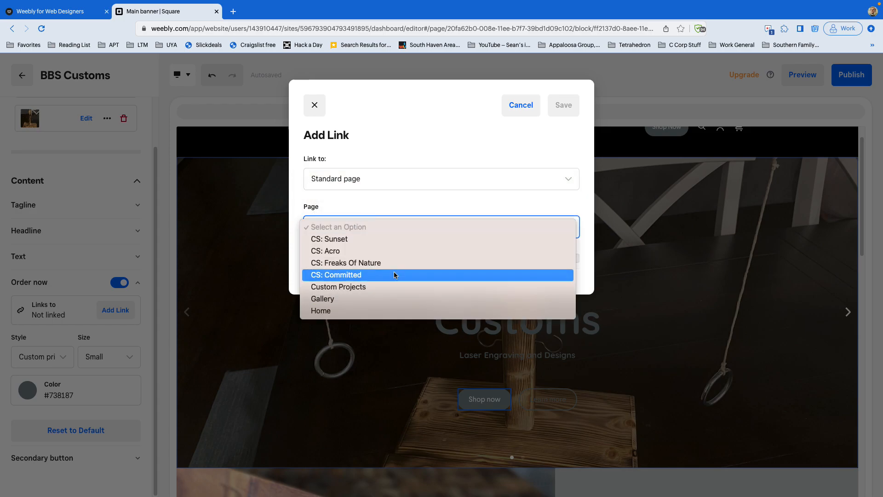
click(412, 146)
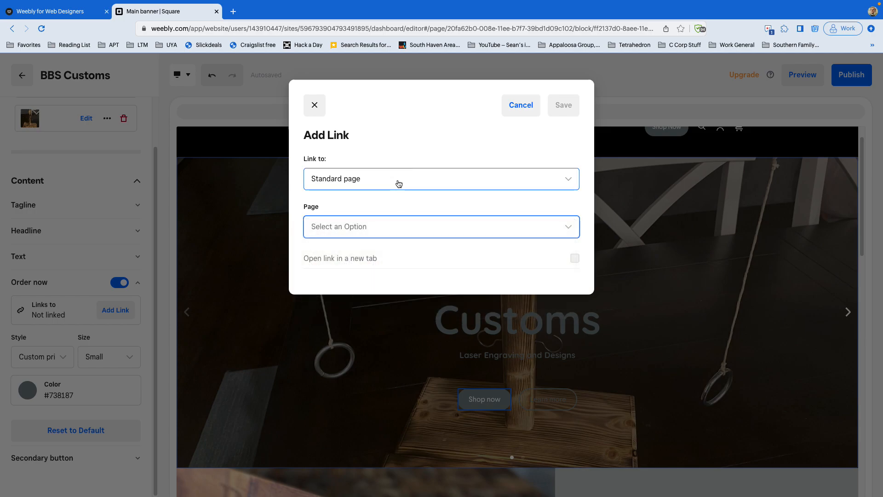
click(375, 224)
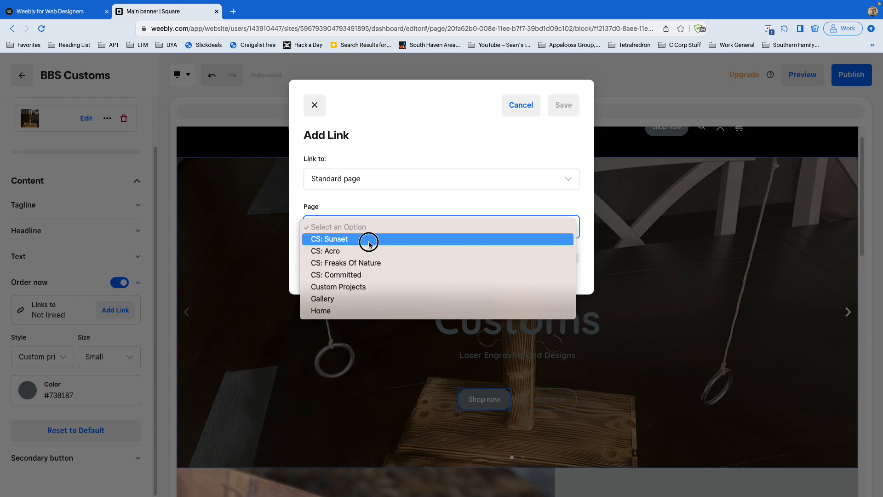
click(369, 241)
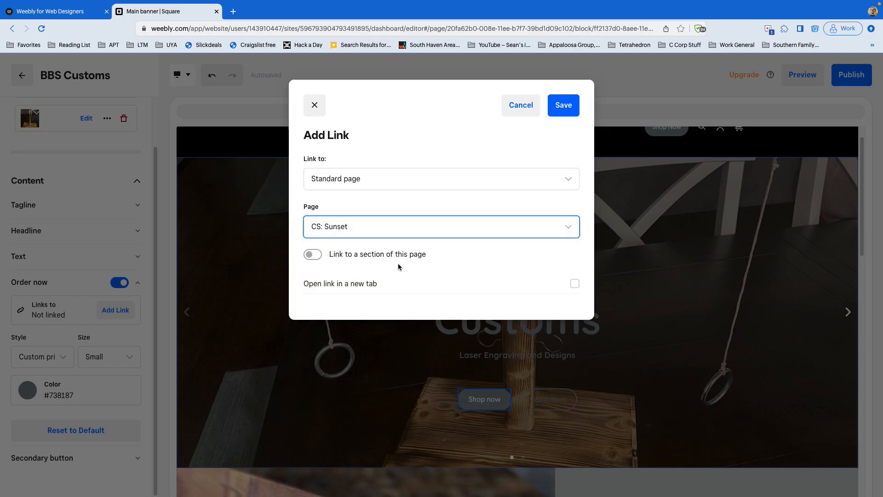
Step: Try the link's page-section and new-tab options, viewing the available sections and switching both options back off
click(361, 255)
click(342, 298)
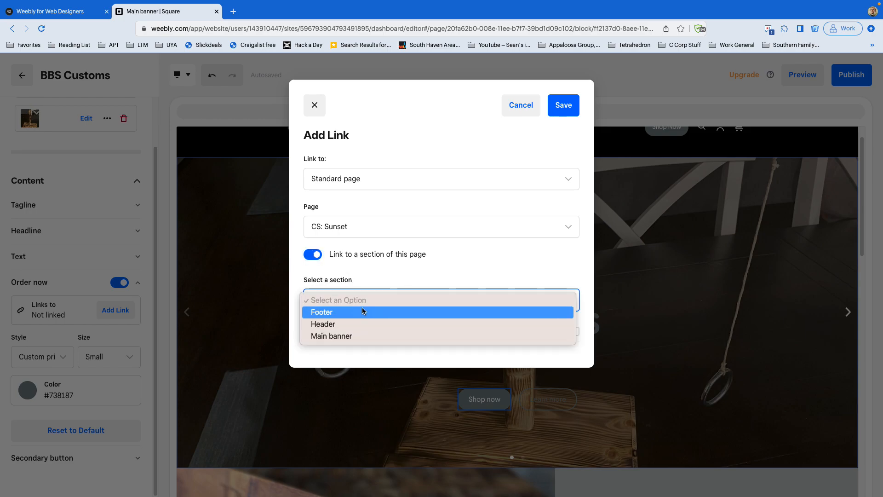
click(374, 271)
click(369, 254)
click(364, 285)
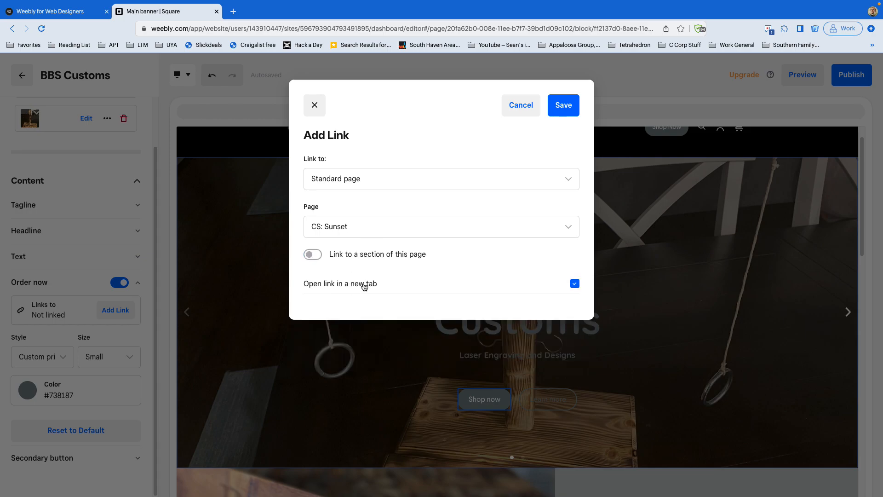
click(365, 285)
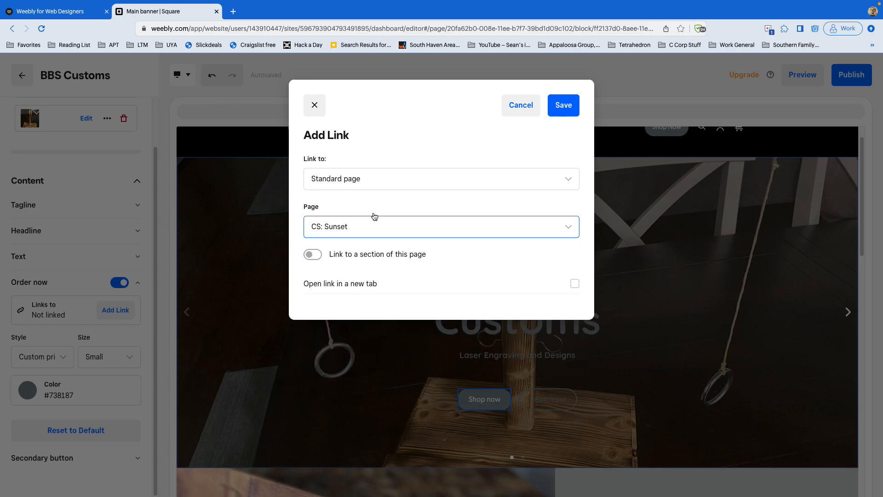
Step: Try changing the Shop now button's link type to Category page and look for a category to link
click(373, 179)
click(367, 192)
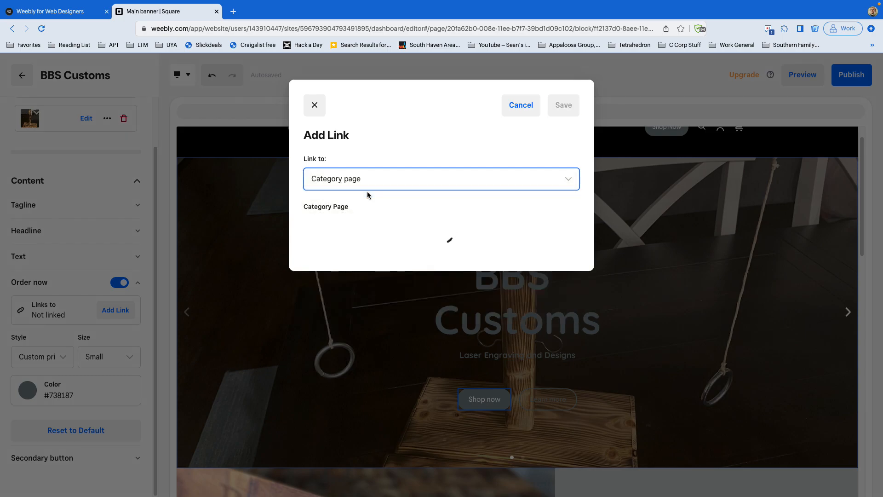
click(375, 228)
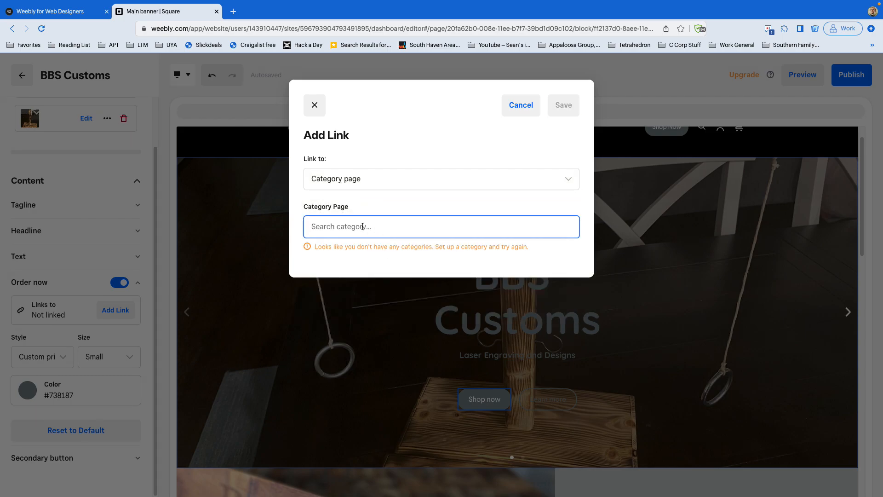
Step: Try linking the Shop now button to the Custom Cutting Board item page, set to open in a new tab
click(369, 181)
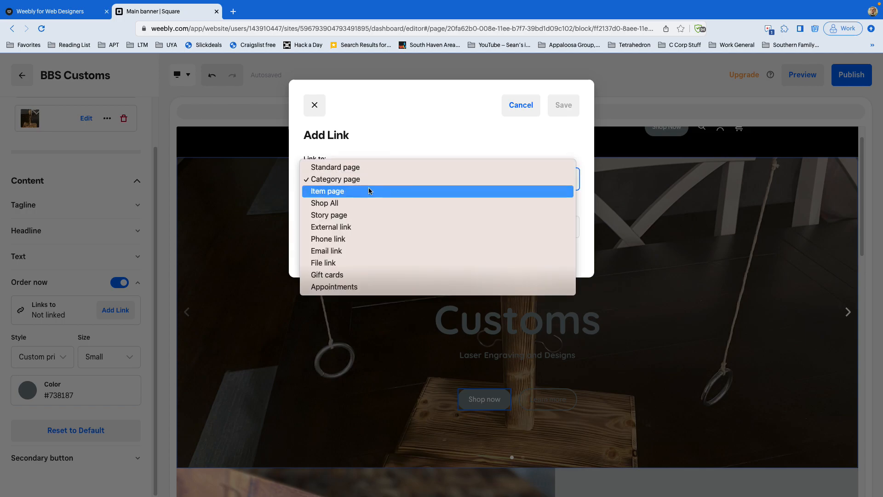
click(368, 188)
click(384, 230)
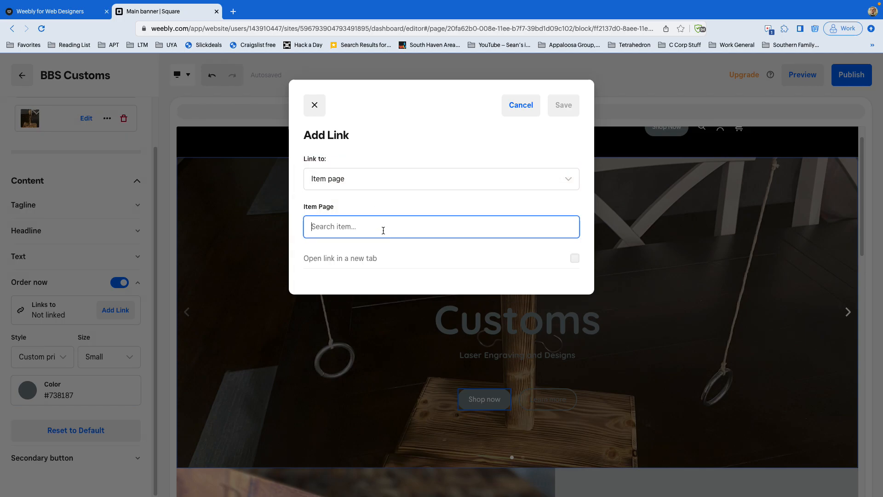
text(cutt)
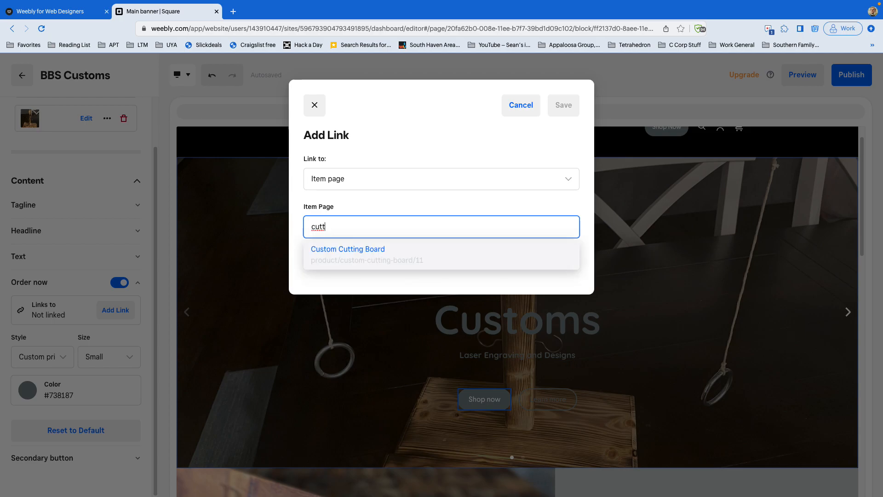
click(366, 248)
click(363, 258)
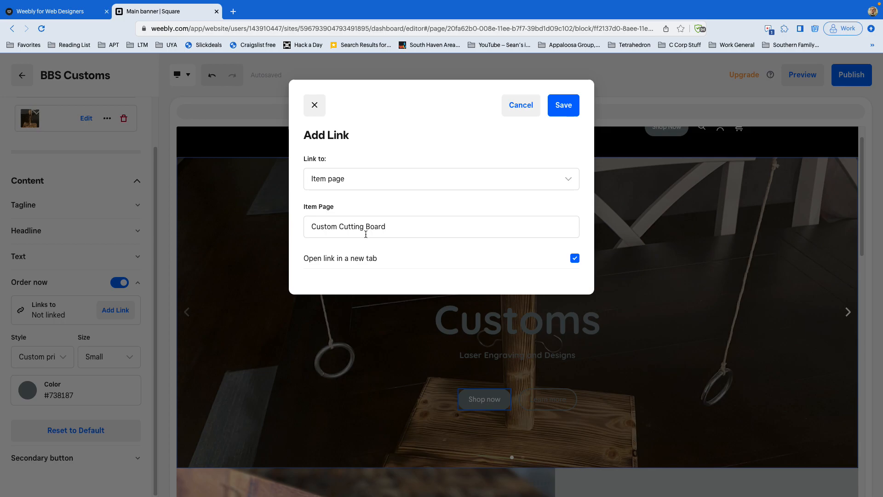
Step: Look through the remaining link types for the Shop now button and discard the unsaved link
click(368, 179)
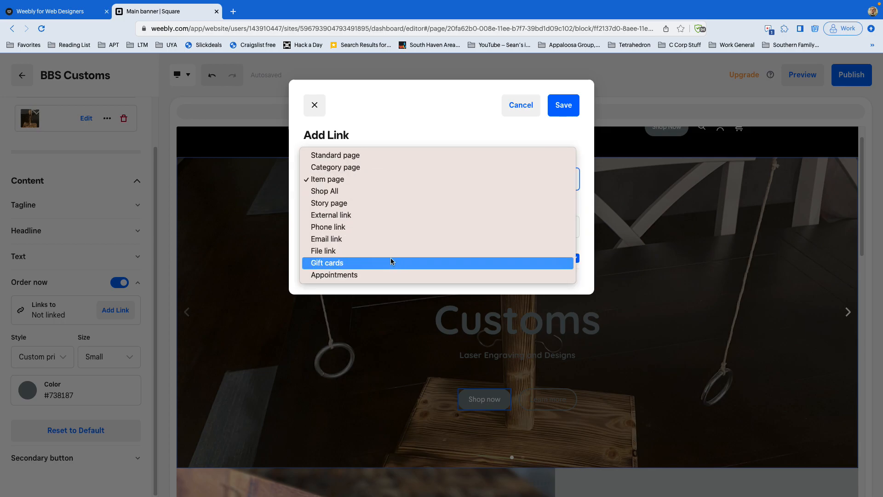
click(393, 131)
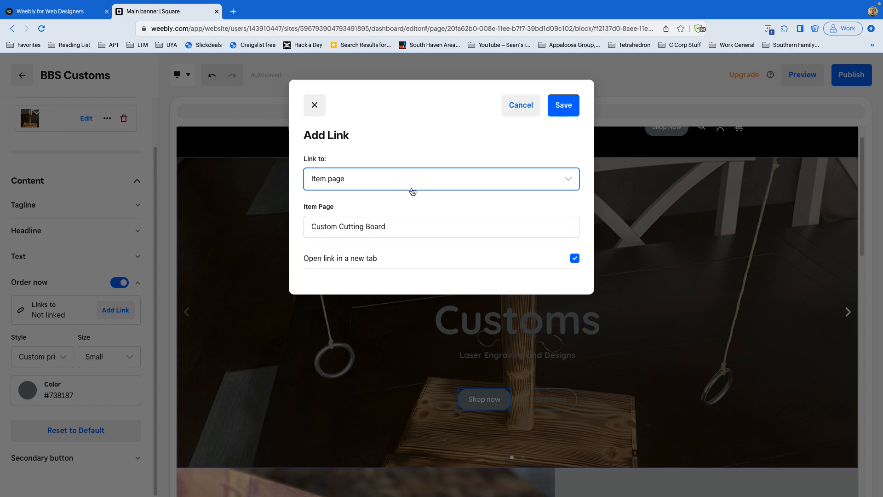
click(411, 179)
click(419, 146)
click(520, 105)
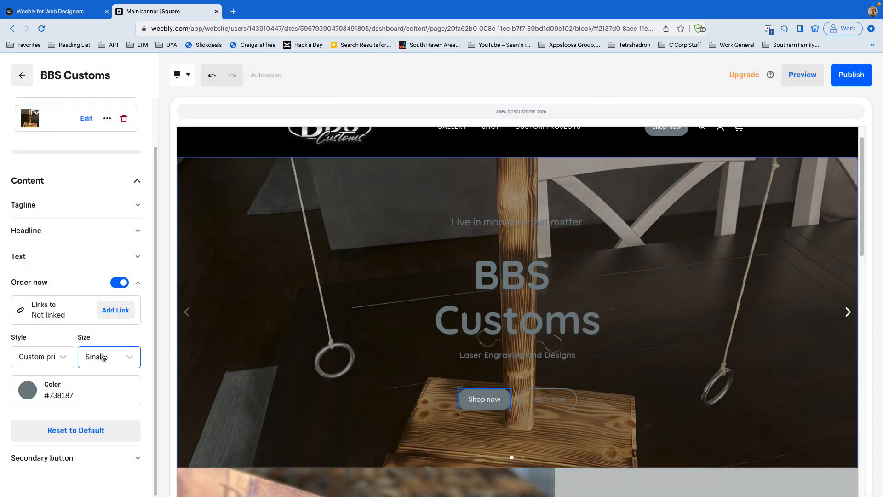
Step: Try the Custom secondary, Filled and Outline styles on the Shop now button, then restore the Custom primary style
click(46, 363)
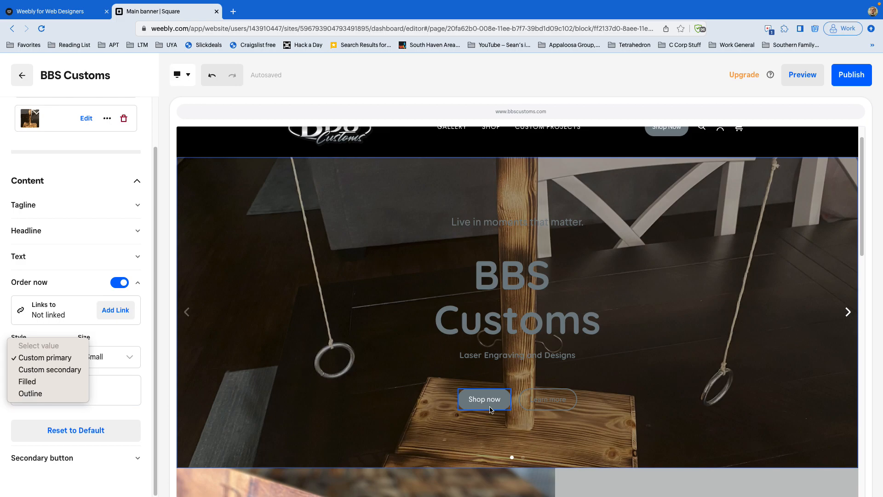
click(46, 369)
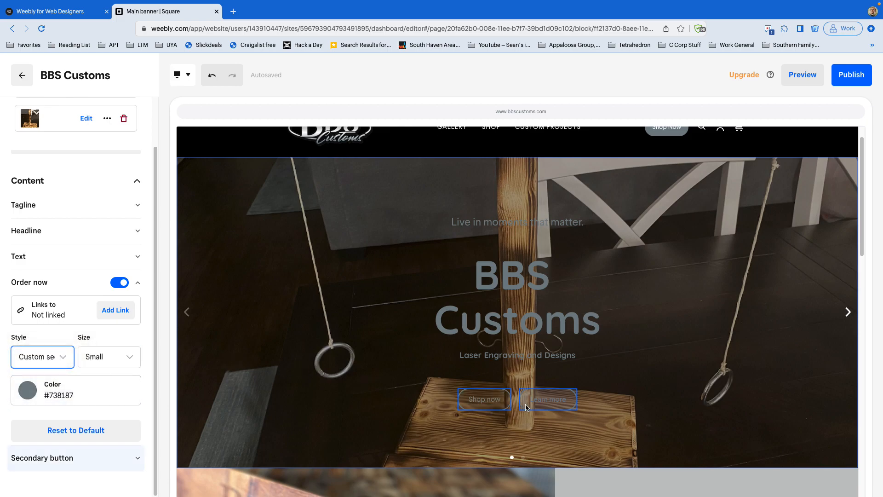
click(51, 365)
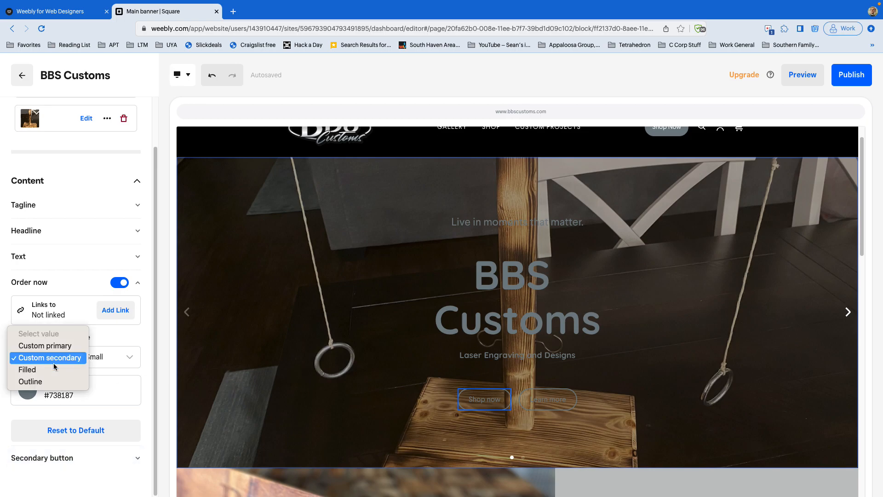
click(52, 369)
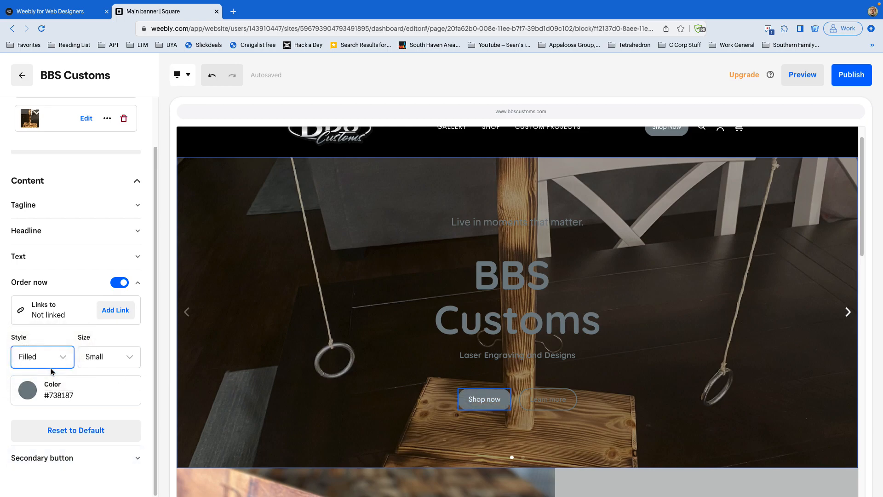
click(54, 360)
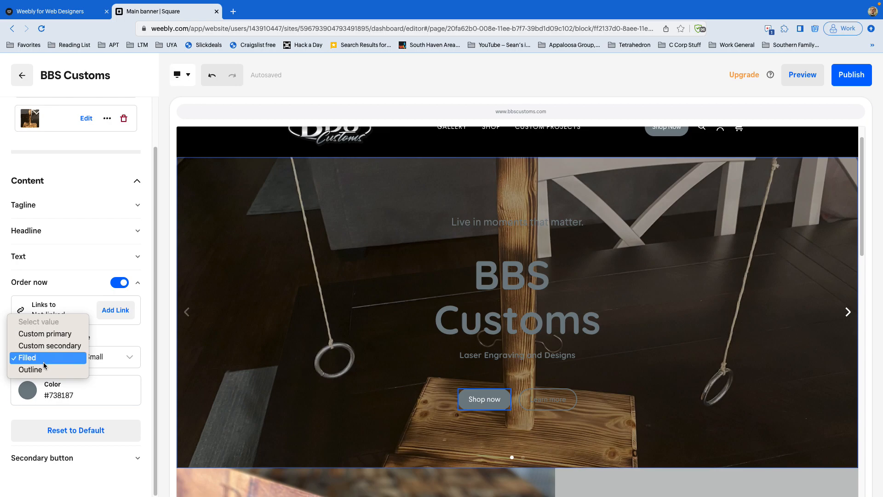
click(43, 370)
click(45, 364)
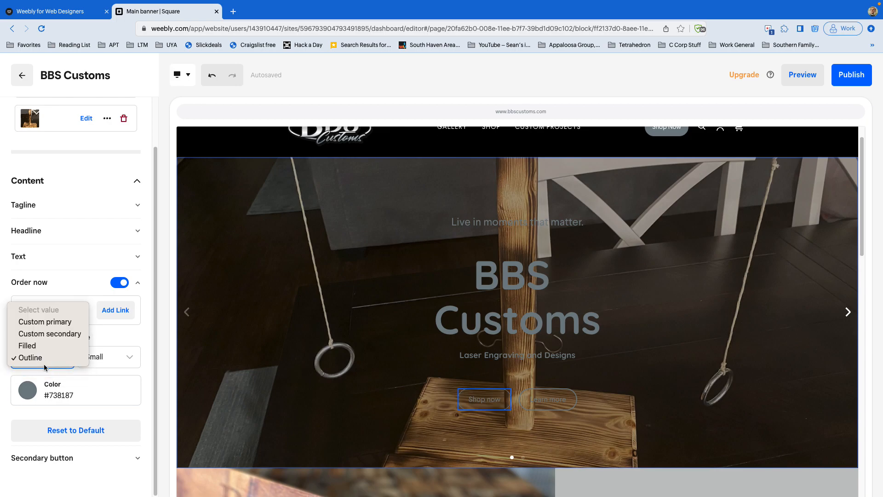
click(60, 326)
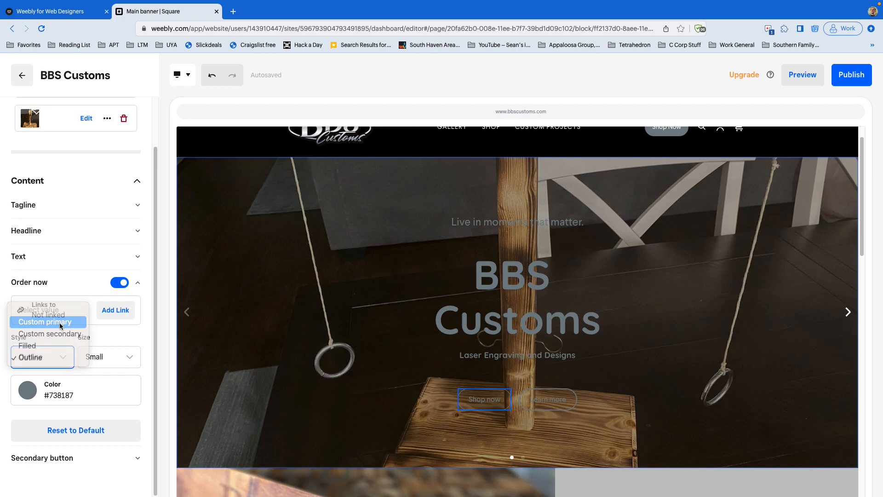
Step: Compare the Large and Small sizes on the Shop now button and leave it set to Large
click(107, 356)
click(109, 348)
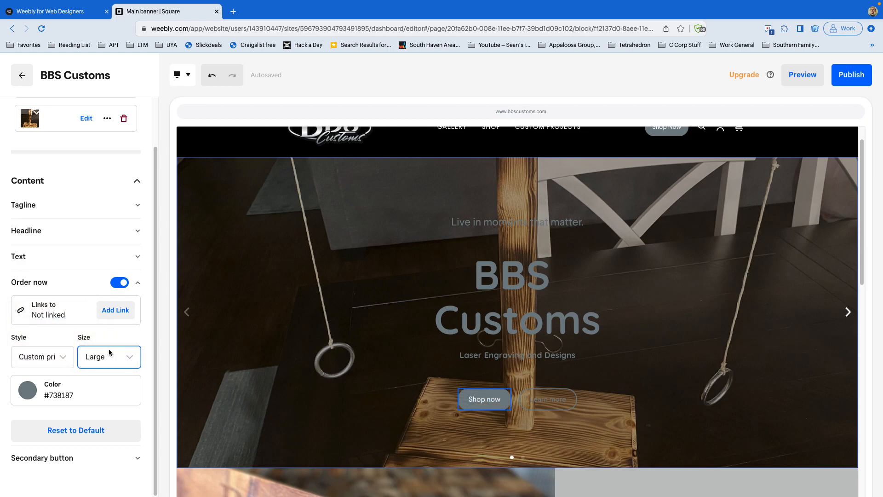
click(109, 352)
click(106, 370)
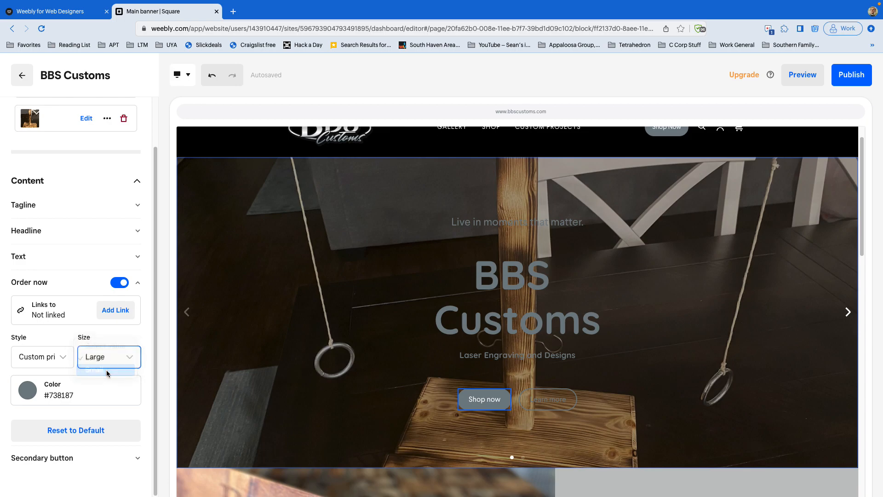
click(108, 366)
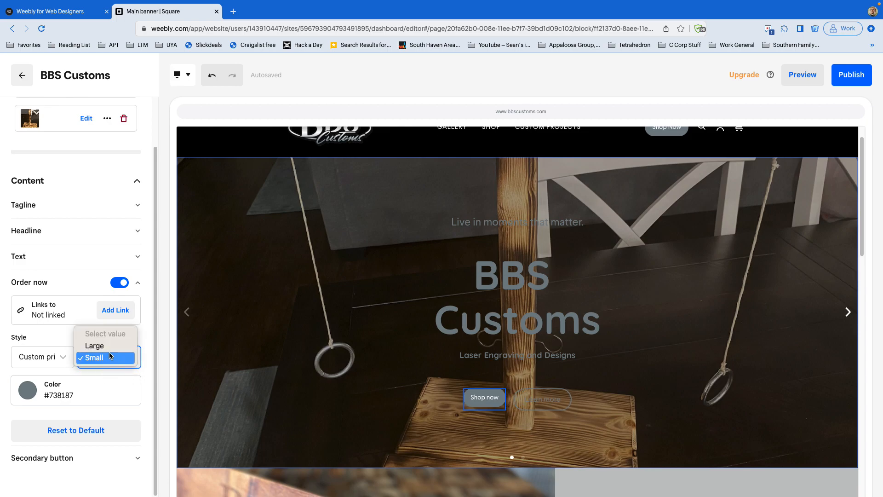
click(110, 351)
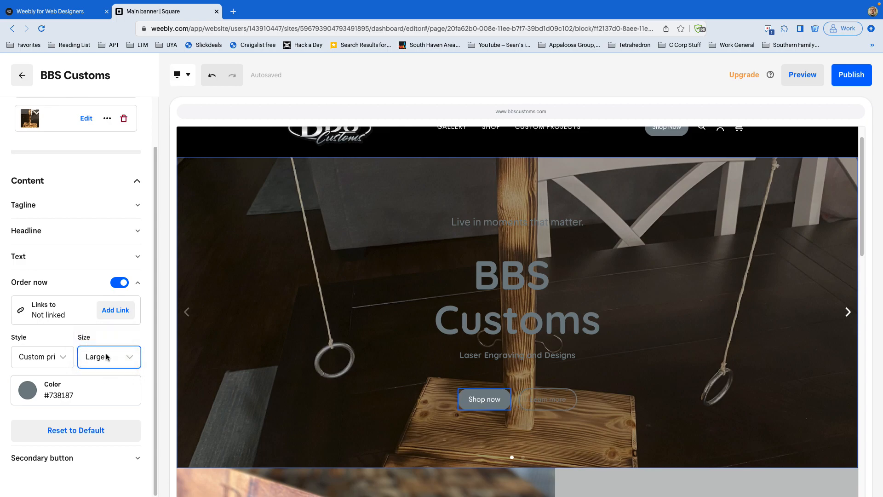
Step: Try suggested colors such as #EFF4F5 on the Shop now button, then restore the site color #738187
click(104, 385)
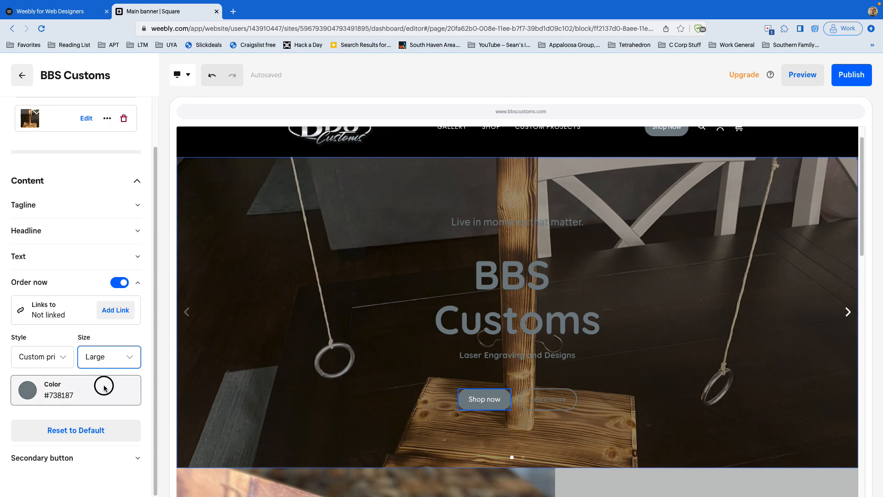
click(50, 263)
click(31, 294)
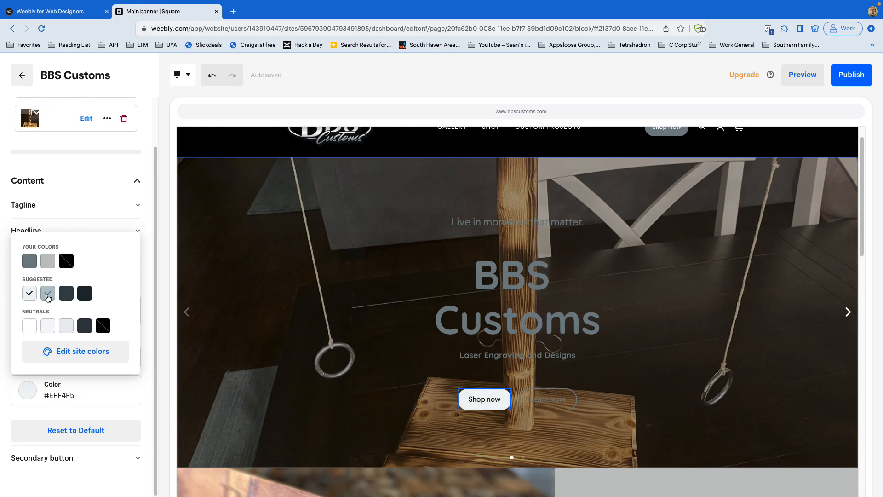
click(48, 294)
click(29, 260)
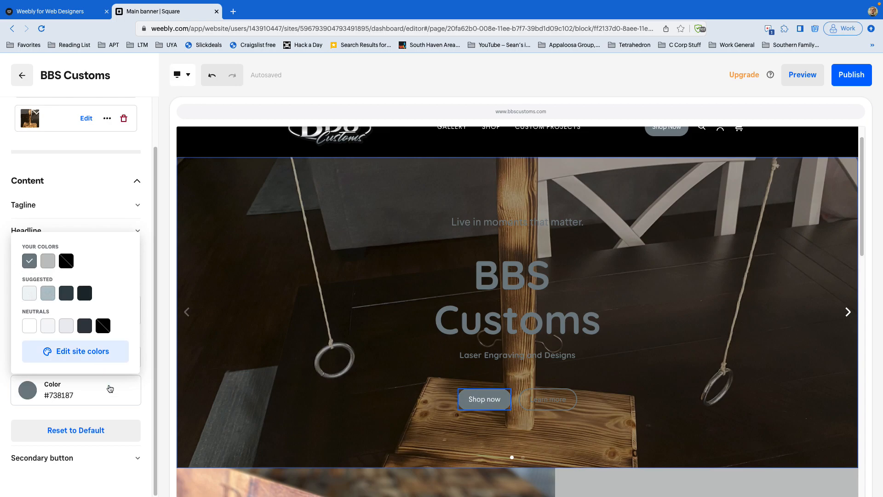
click(146, 379)
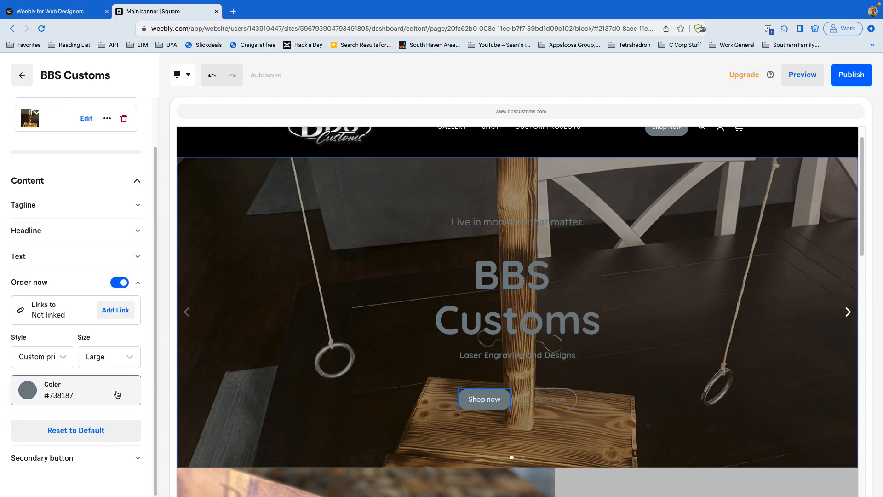
Step: Set the Learn more secondary button's style to Custom primary
click(547, 401)
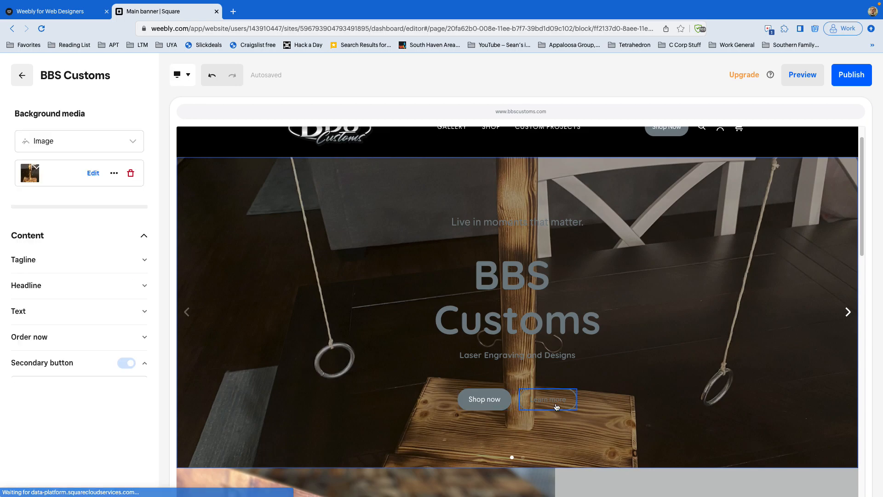
click(52, 383)
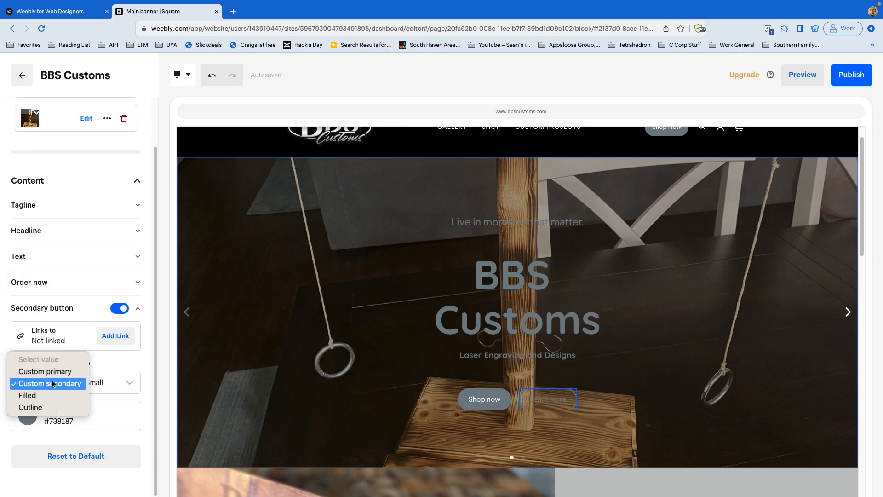
click(56, 371)
Step: Compare the Large and Small sizes on the Learn more button and leave it set to Large
click(106, 382)
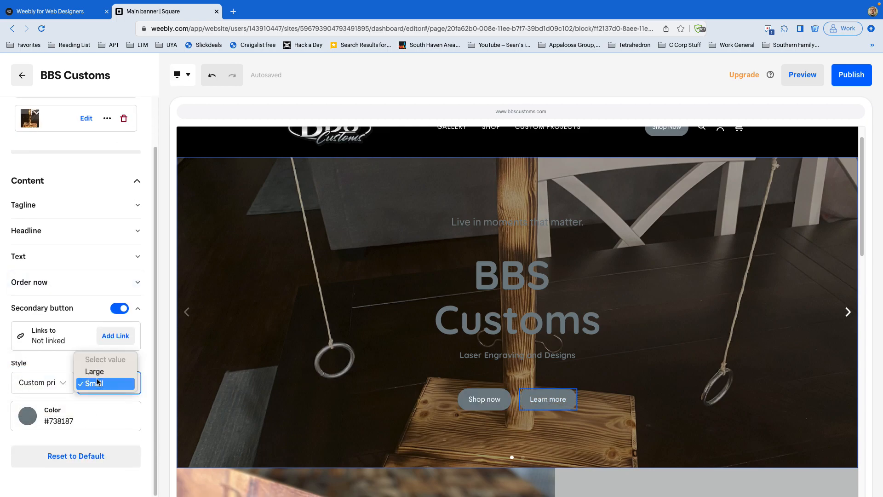
click(105, 372)
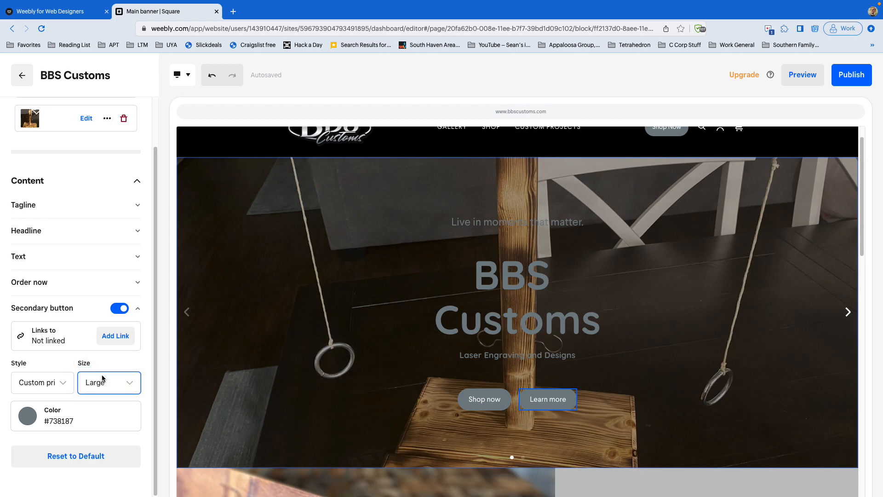
click(102, 379)
click(97, 394)
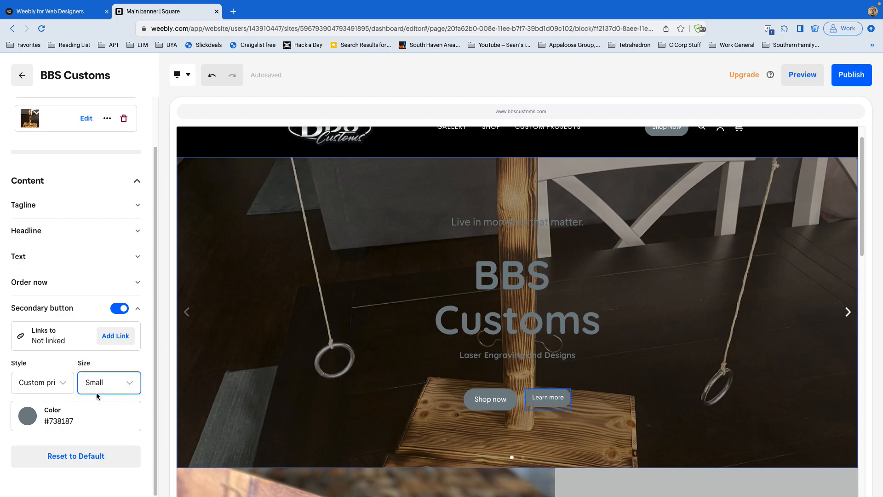
click(103, 391)
click(103, 371)
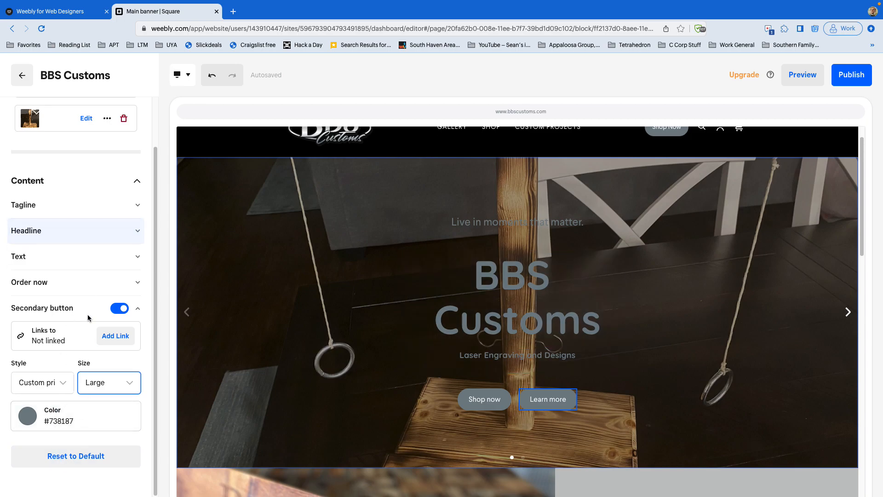
Step: Return to the main banner's slide list and open the second slide's settings
scroll(87, 320, up, 1)
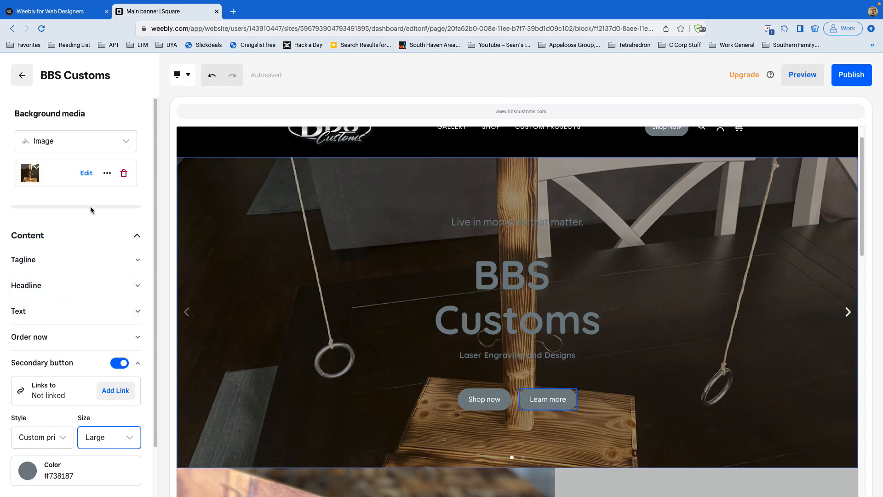
click(24, 76)
click(62, 174)
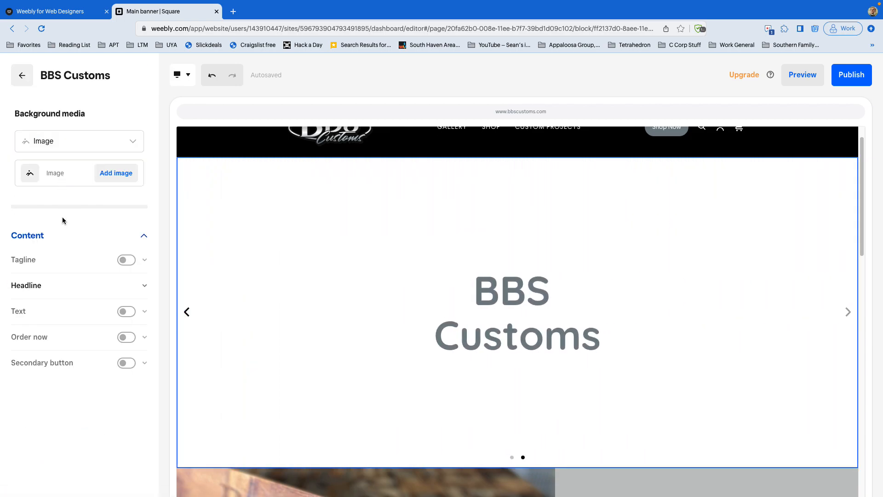
Step: Add a third slide to the main banner and open its background media choices
click(26, 79)
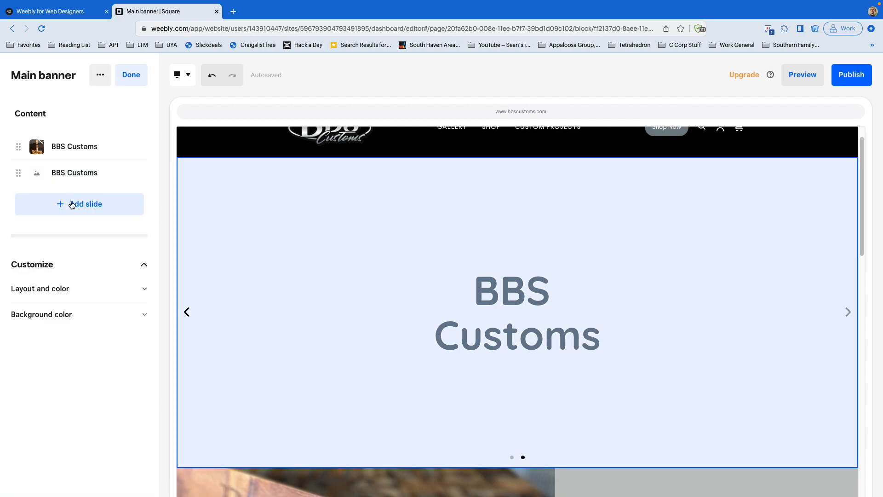
click(71, 204)
click(71, 203)
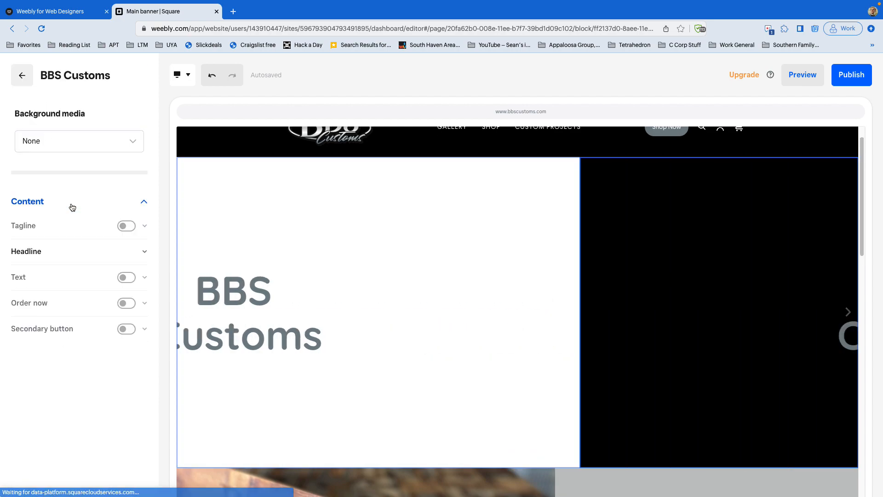
click(80, 140)
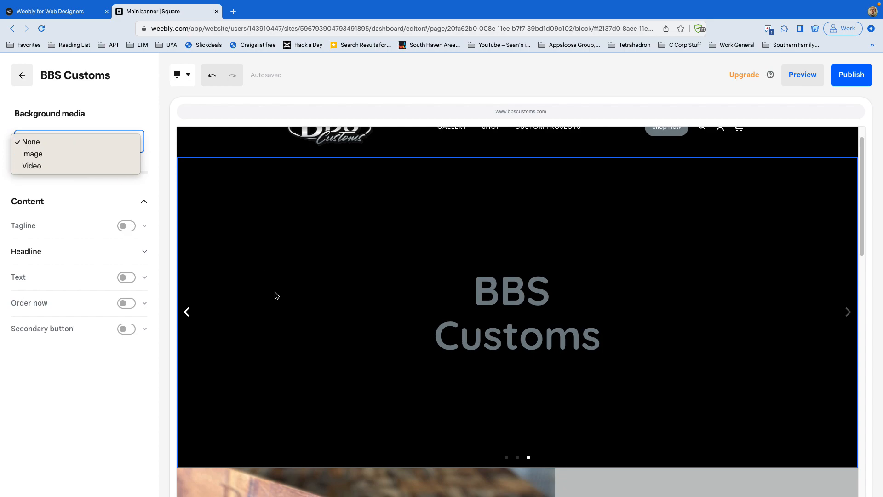
Step: Set the third slide's background media to the image IMAGE-43.png and reposition the photo within the banner
click(101, 152)
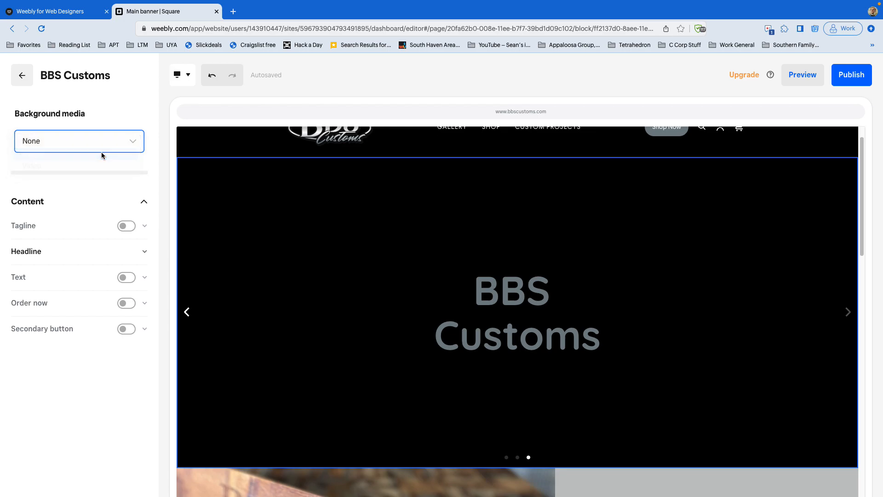
click(106, 173)
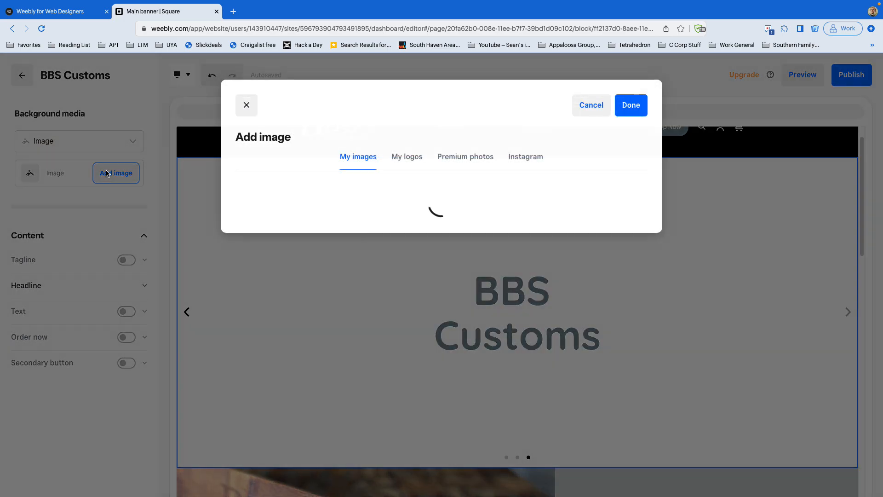
scroll(448, 286, down, 4)
scroll(448, 286, up, 4)
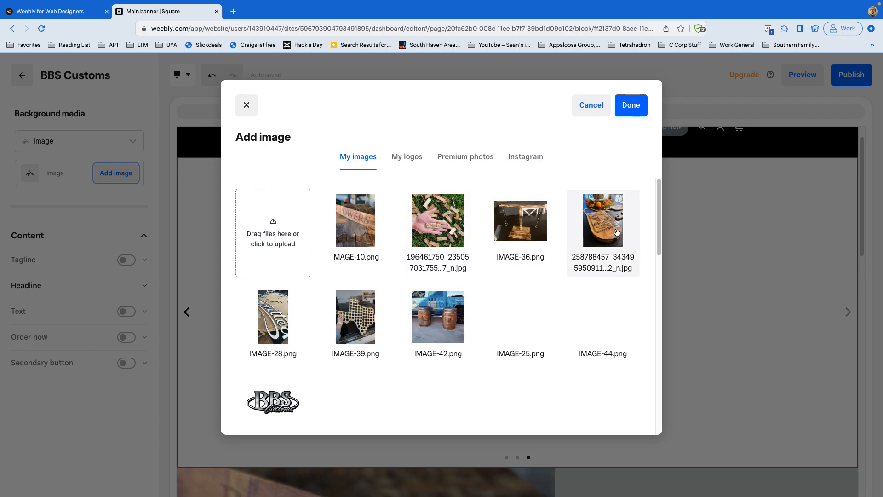
scroll(505, 330, down, 3)
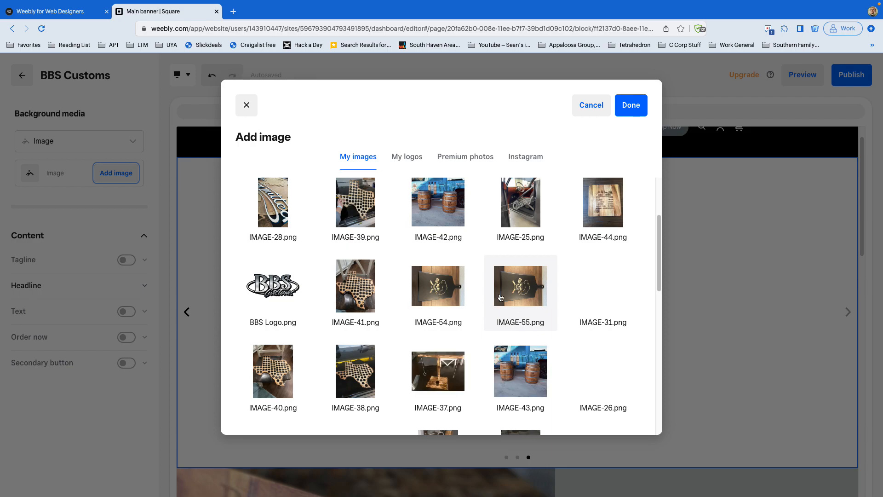
click(506, 375)
click(631, 105)
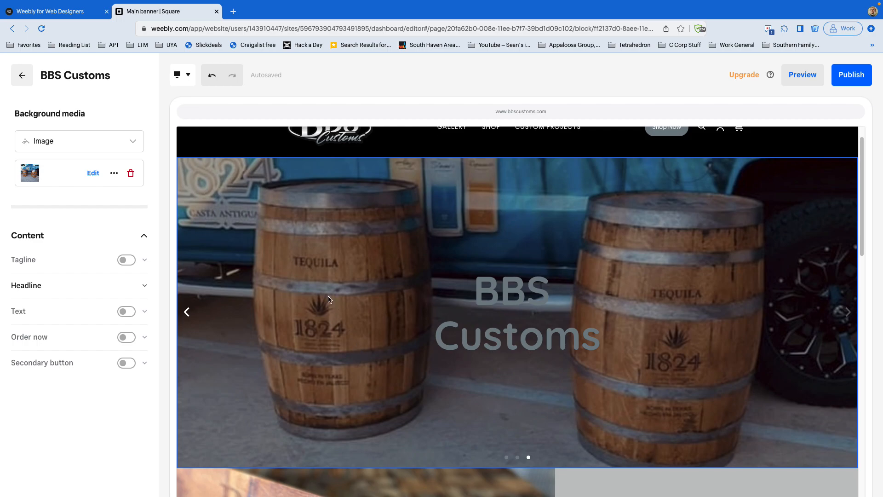
click(90, 173)
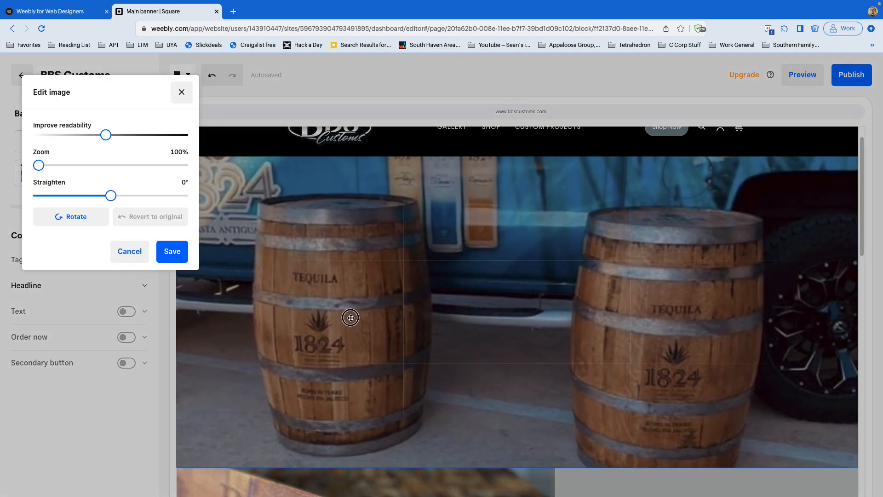
click(172, 251)
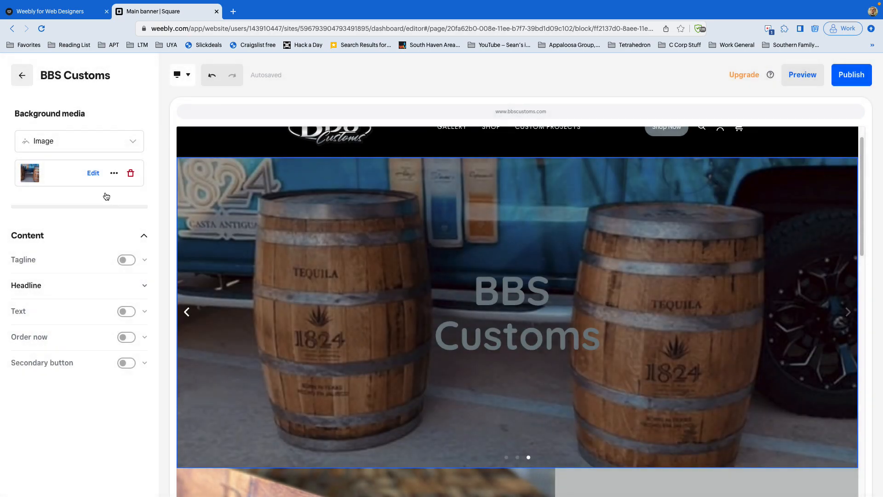
Step: Place the background image's subject point on the left barrel and save it
click(114, 173)
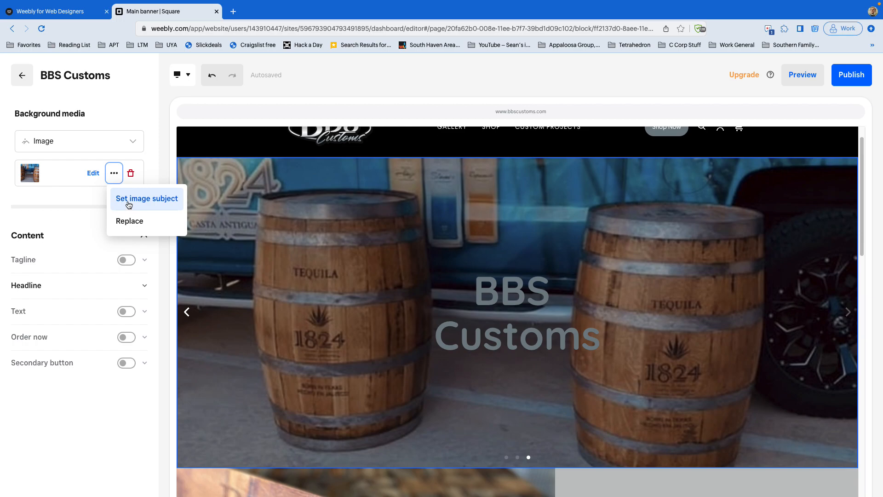
click(128, 201)
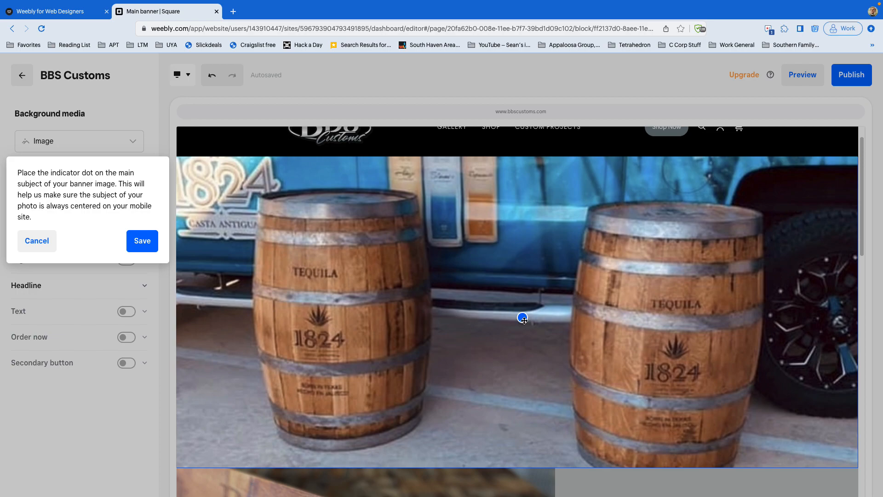
drag(523, 317, 208, 190)
drag(207, 190, 359, 274)
click(143, 249)
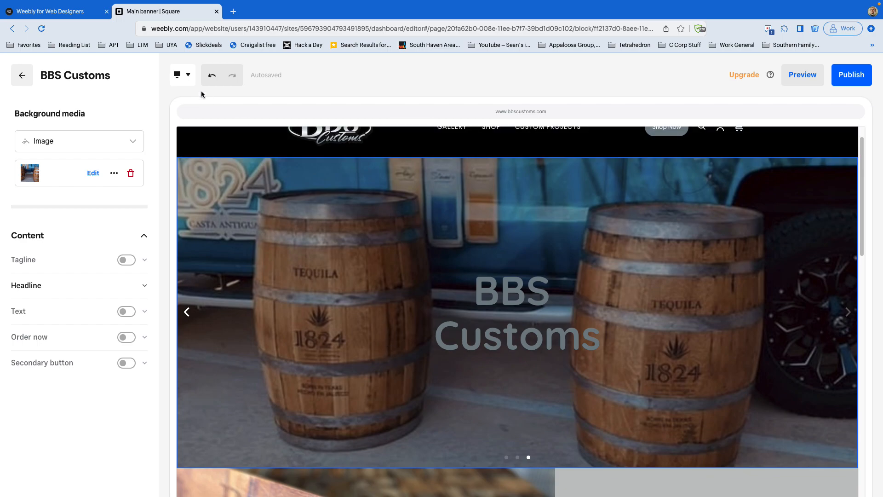
Step: Check how the barrel slide is centered in the mobile layout and return to the desktop layout
click(181, 78)
click(189, 124)
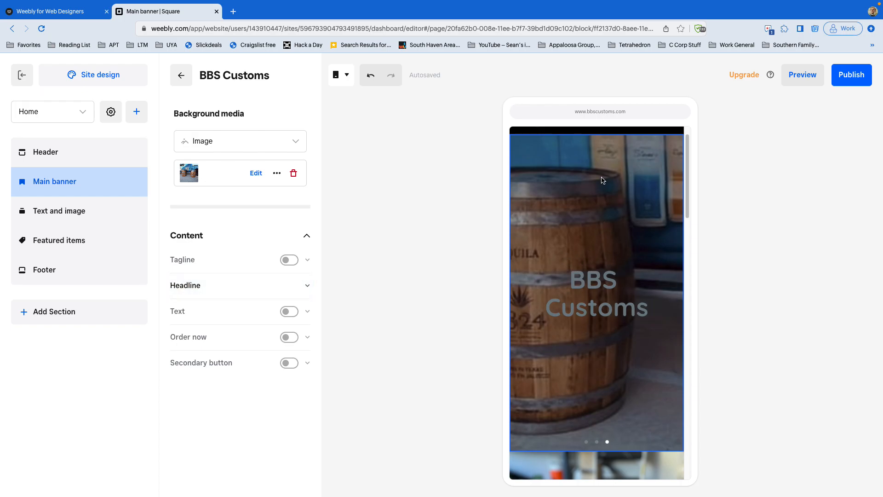
click(341, 74)
click(359, 154)
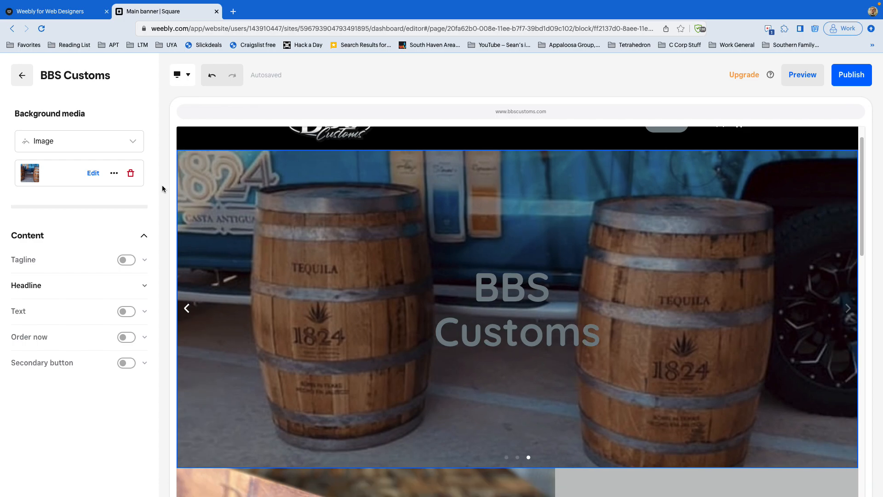
Step: Move the background image's subject point to the right barrel and save it
click(114, 173)
click(121, 198)
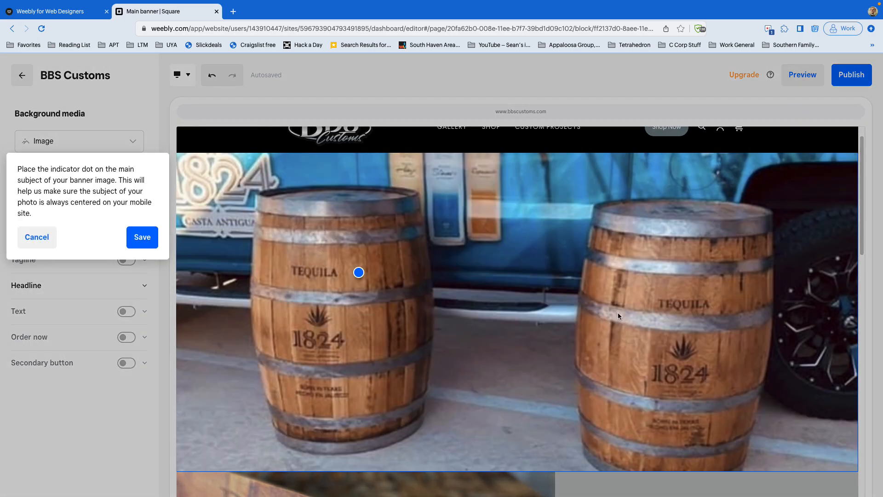
drag(695, 270, 679, 268)
click(142, 237)
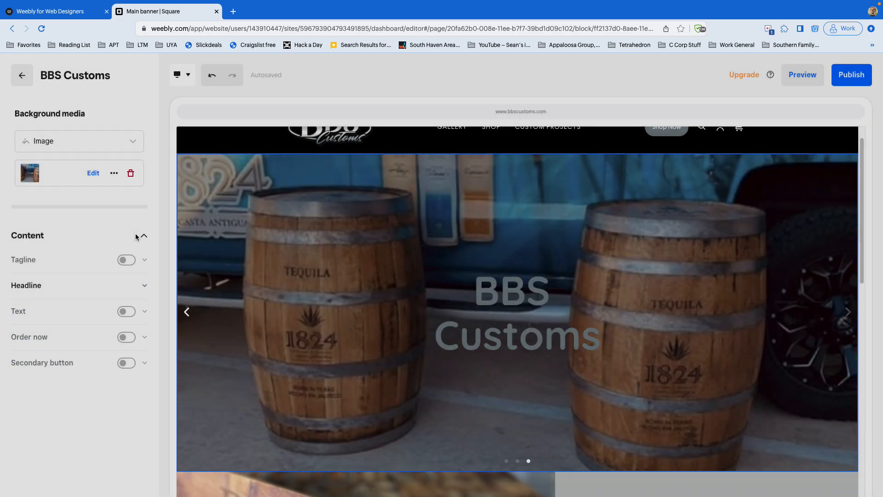
Step: Recheck the barrel slide in the mobile layout and go back to the main banner's slide list in desktop layout
click(182, 75)
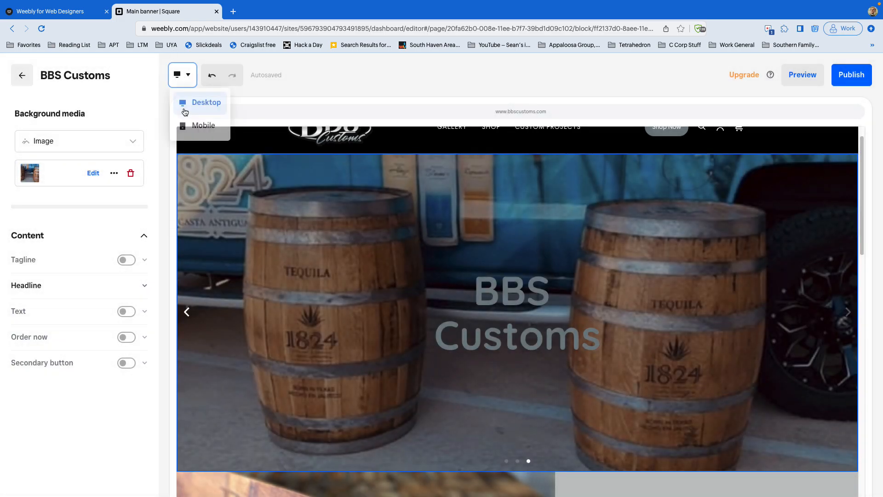
click(196, 124)
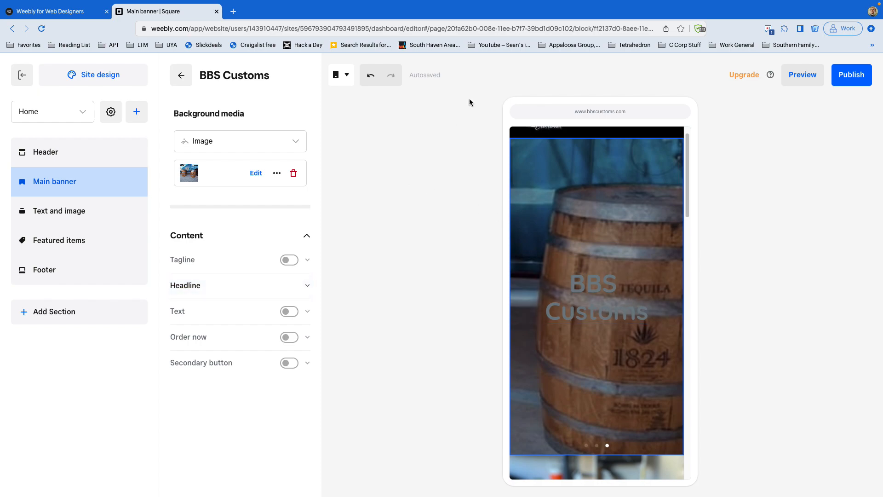
click(344, 75)
click(348, 108)
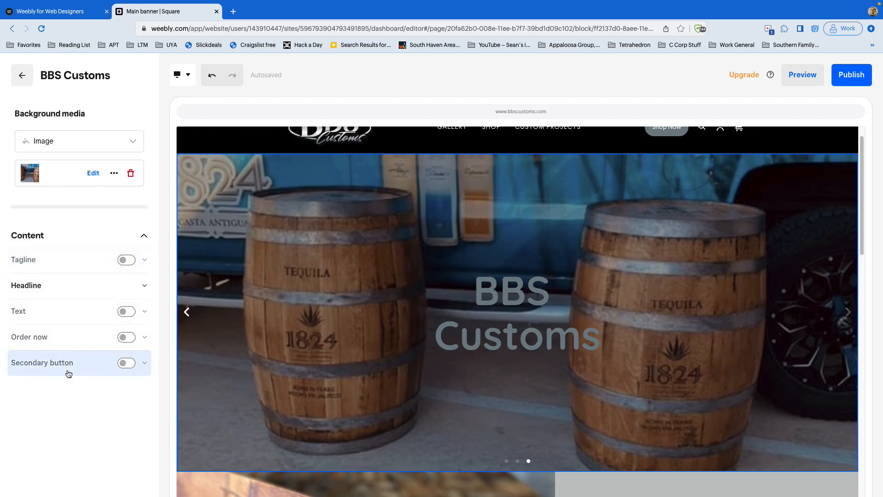
scroll(271, 270, up, 1)
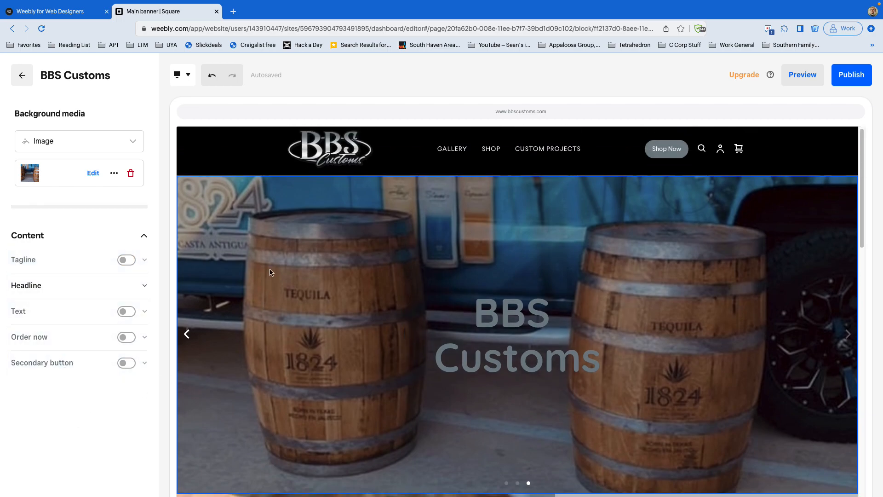
click(20, 79)
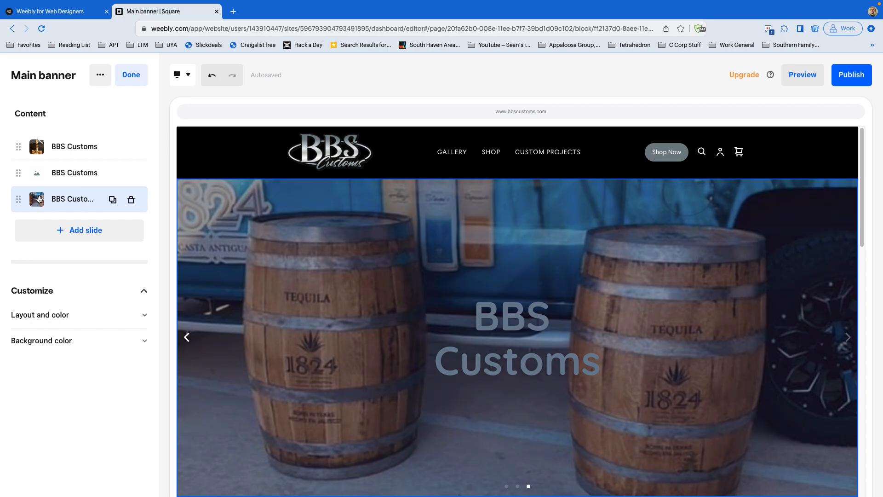
Step: Add three extra blank slides to the main banner and delete them again
click(67, 234)
click(69, 261)
click(68, 283)
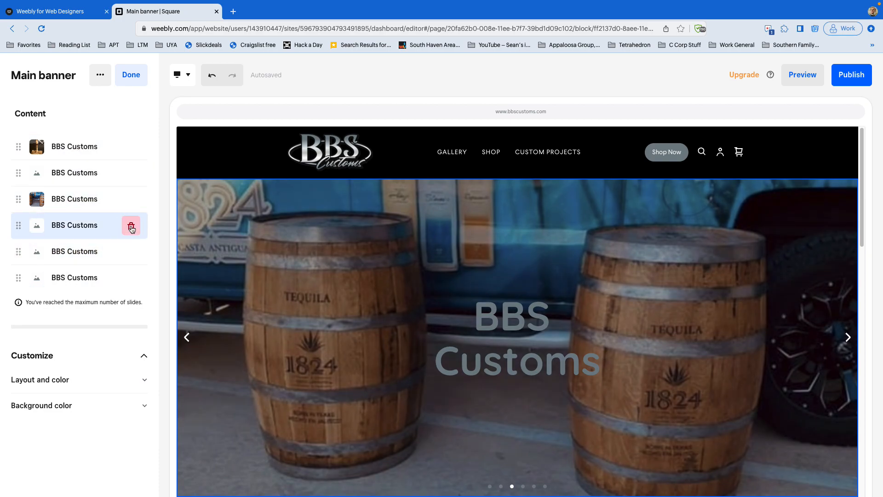
click(131, 229)
click(131, 229)
click(131, 229)
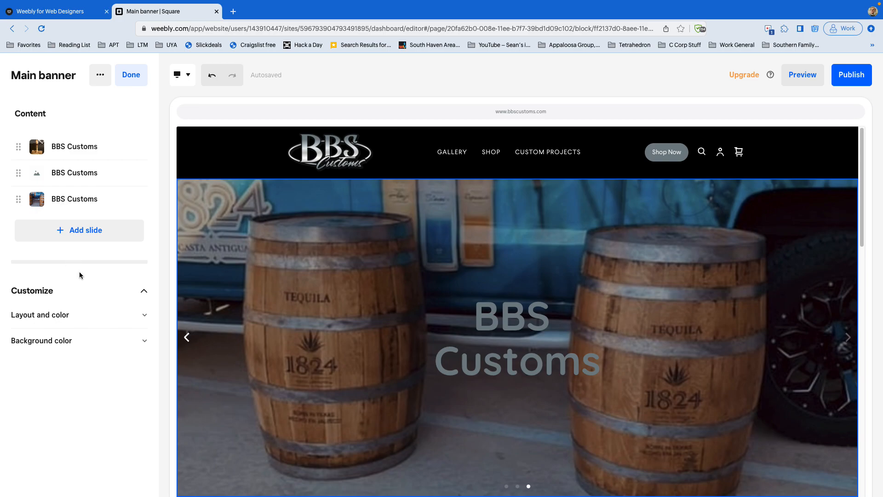
Step: Finish editing the main banner and return to the Home page's section list
click(131, 75)
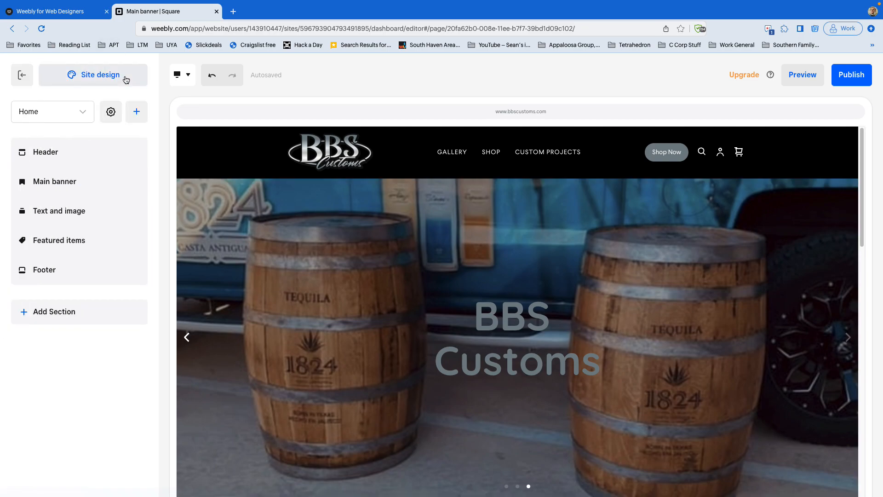